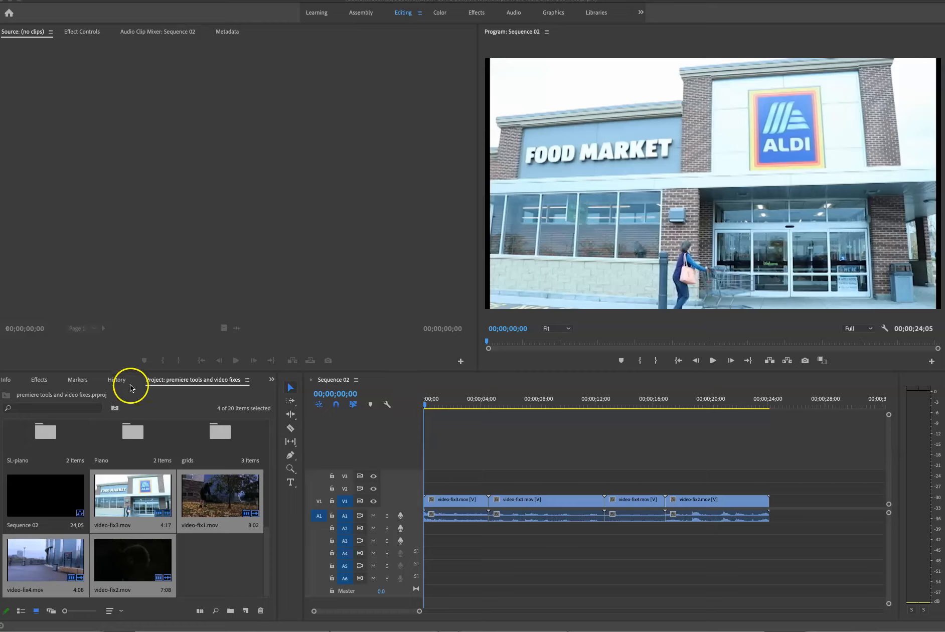
Apply the Lumetri Color effect from the Color Correction video effects to the video-fix3.mov clip.
left_click(36, 381)
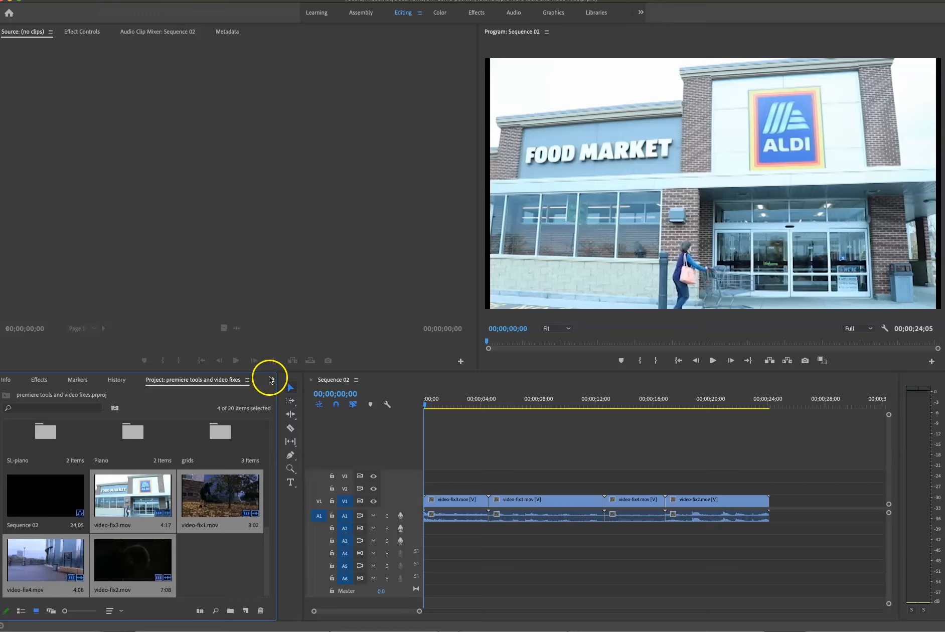
left_click(271, 380)
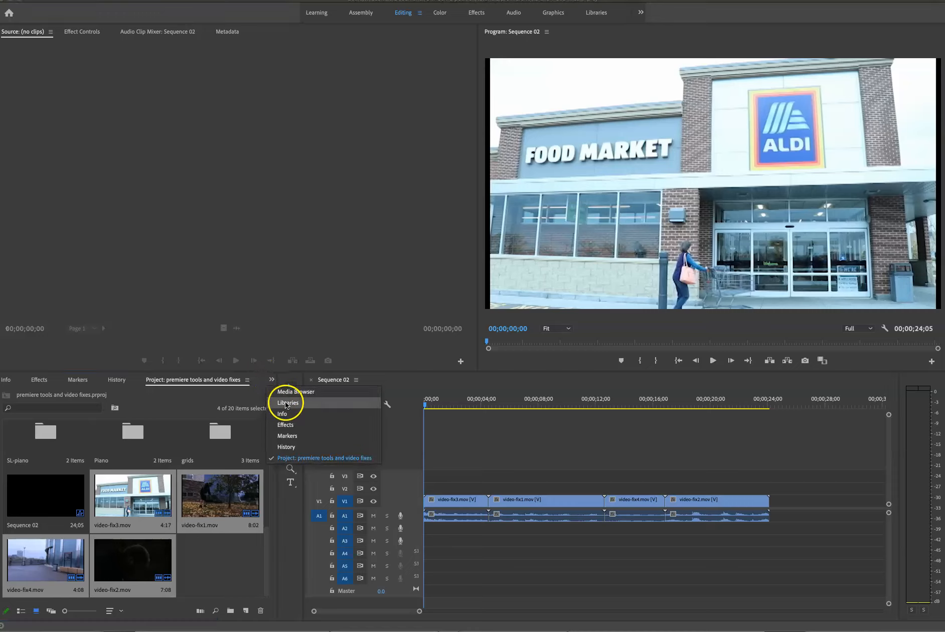
left_click(286, 425)
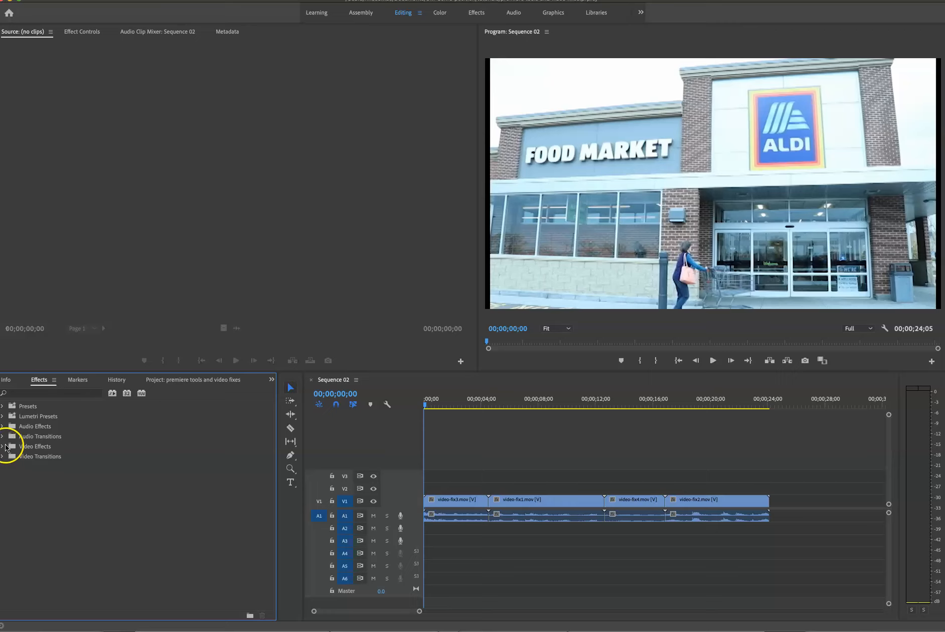
left_click(4, 447)
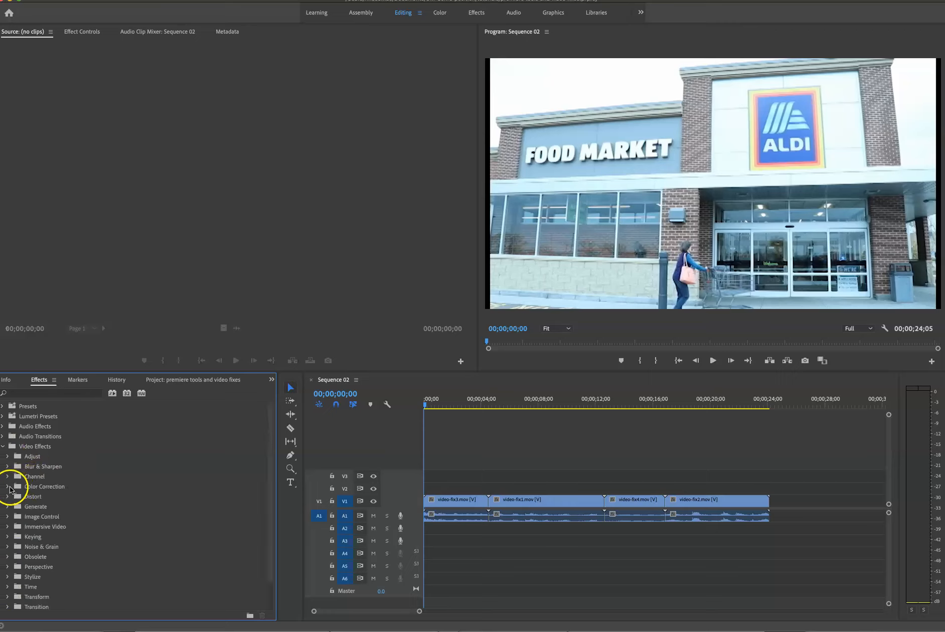
left_click(7, 486)
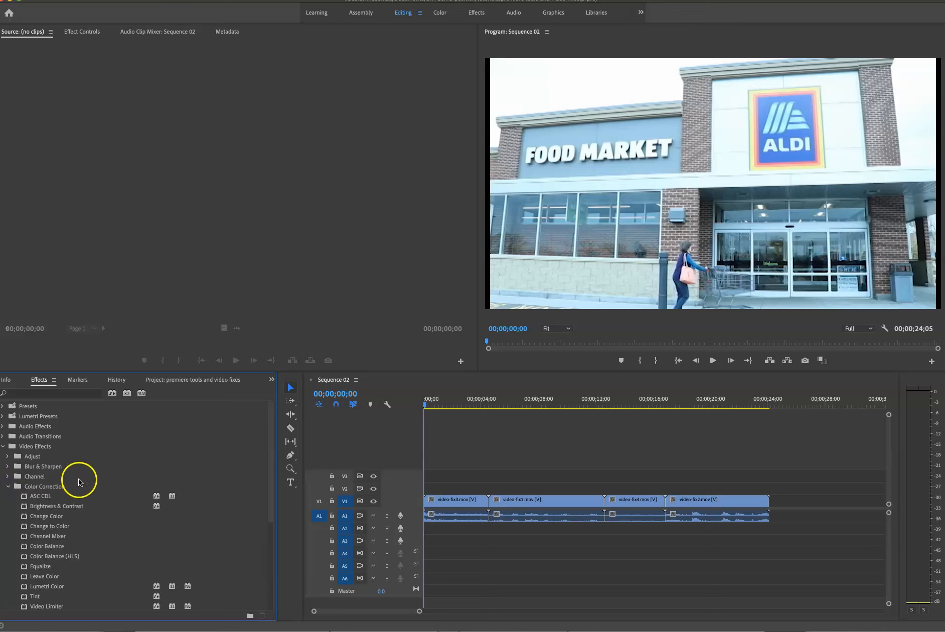
scroll(79, 482, "down", 1)
scroll(79, 482, "down", 2)
scroll(79, 482, "down", 3)
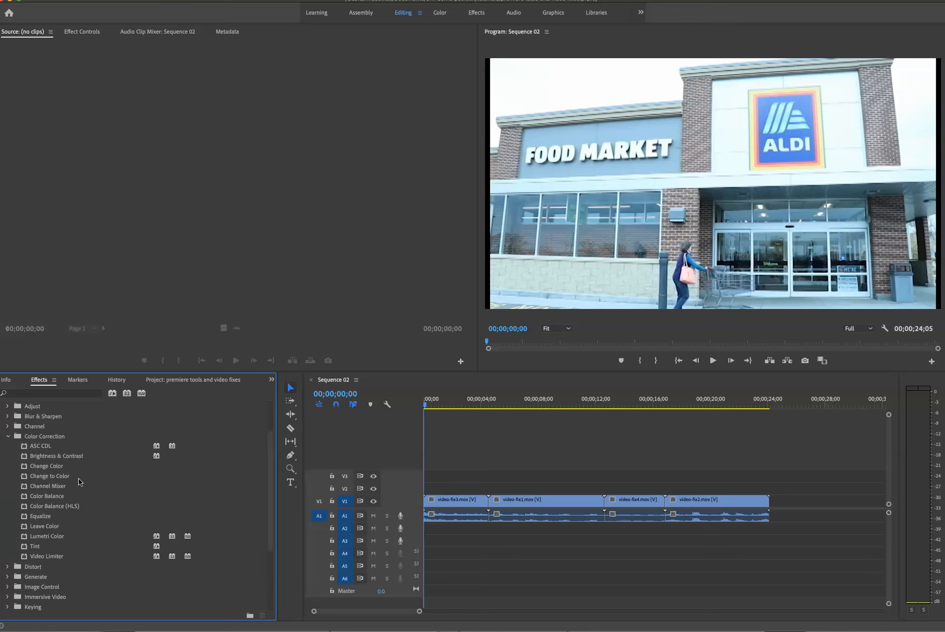
left_click_drag(44, 530, 462, 501)
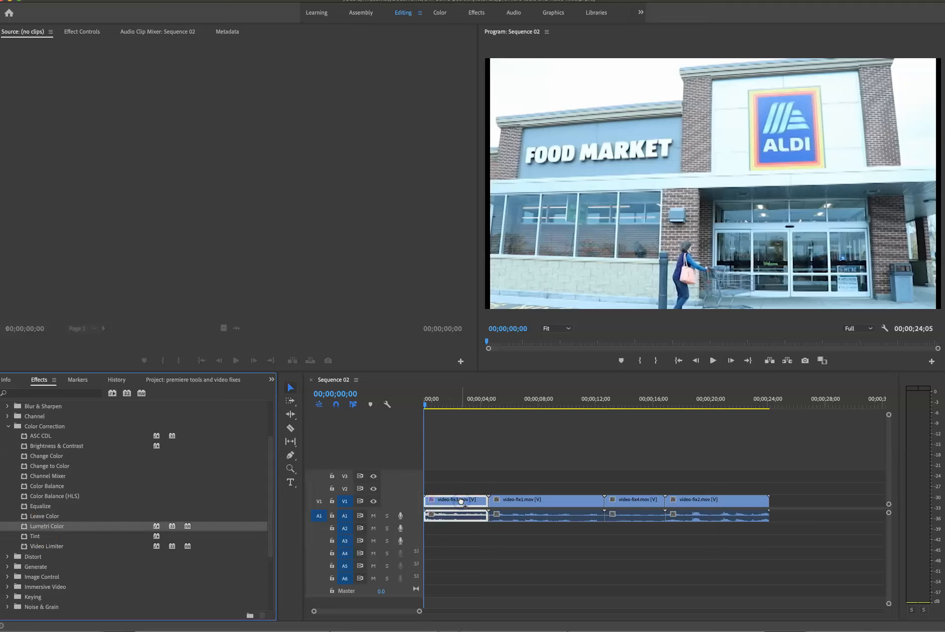
Darken video-fix3.mov at 00;00;01;24 by adding two points to the white RGB curve and bending it slightly below the diagonal.
left_click(450, 405)
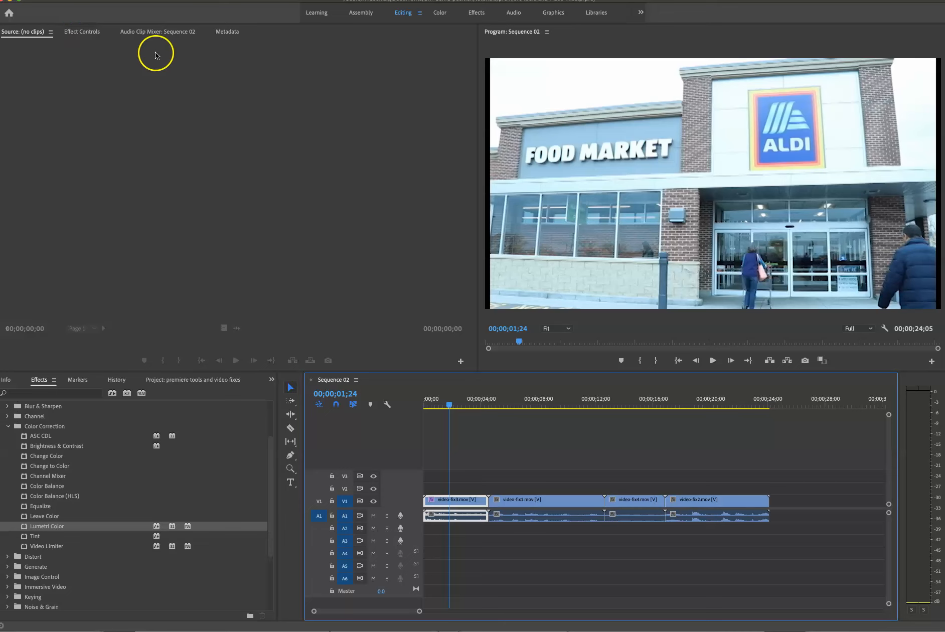
left_click(85, 32)
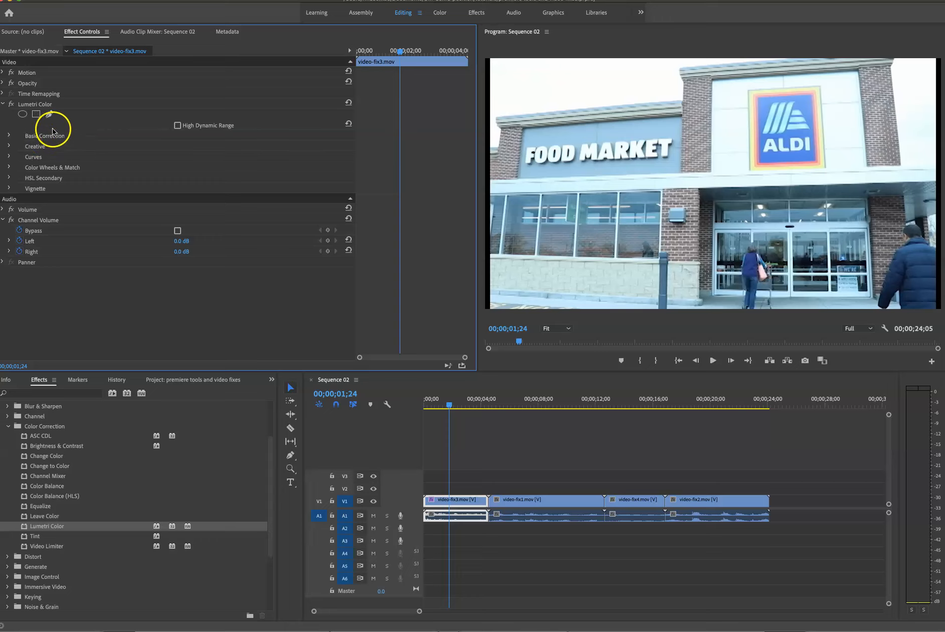
left_click(11, 158)
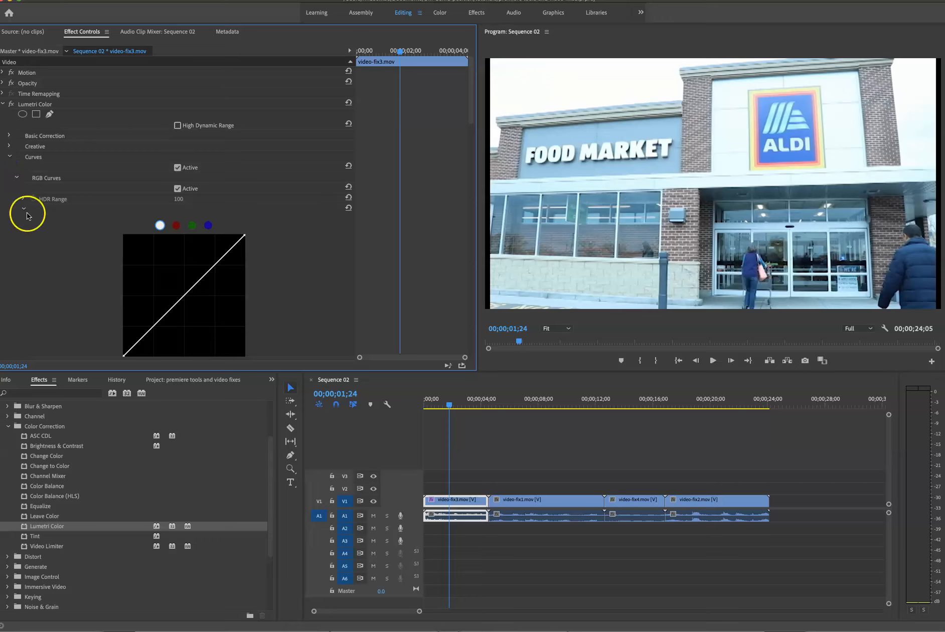
left_click_drag(185, 296, 222, 267)
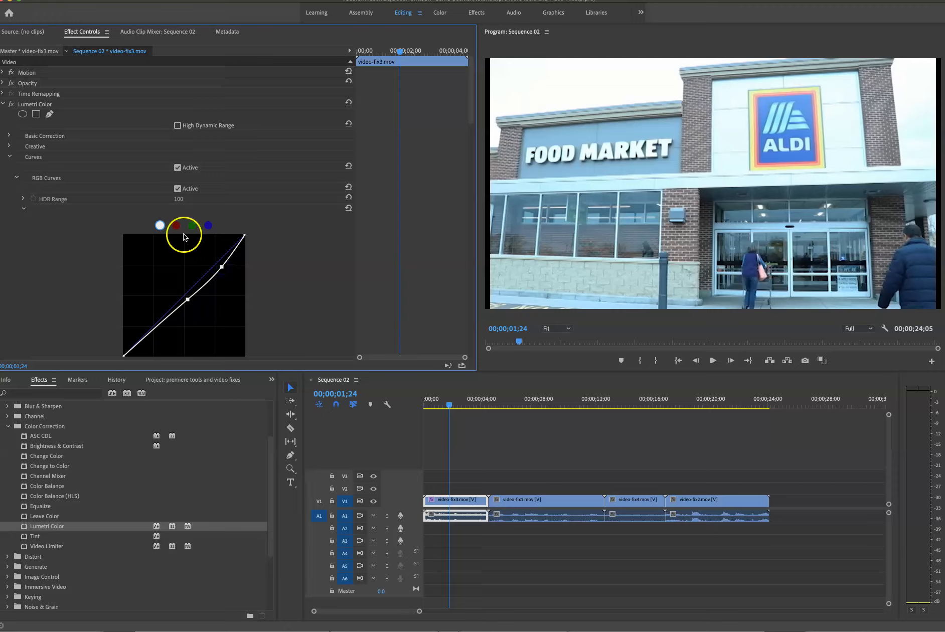
Try white-balancing video-fix3.mov in Basic Correction by sampling the frame above the store's entrance doors, and reset the white balance.
left_click(9, 135)
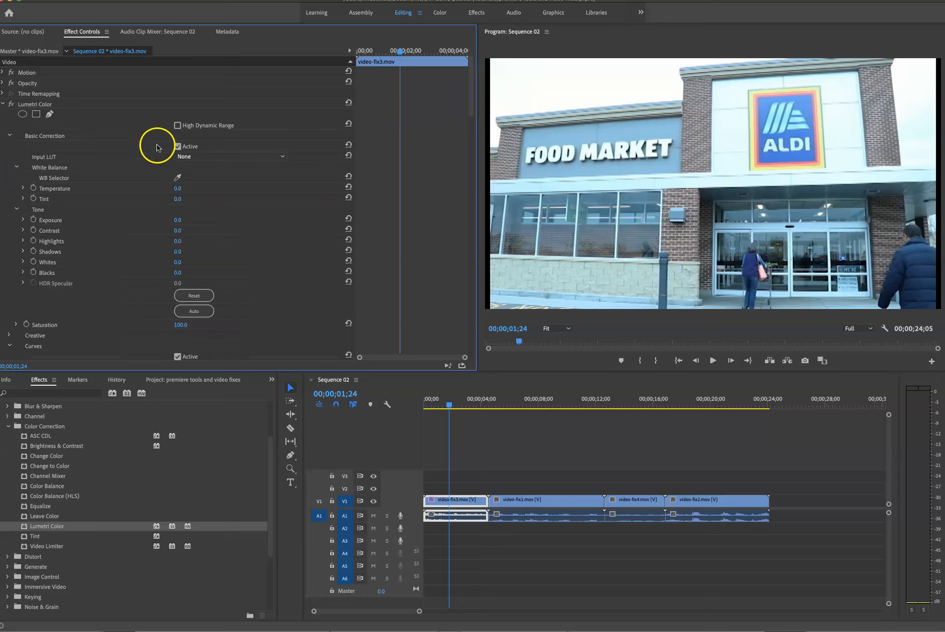
left_click(178, 175)
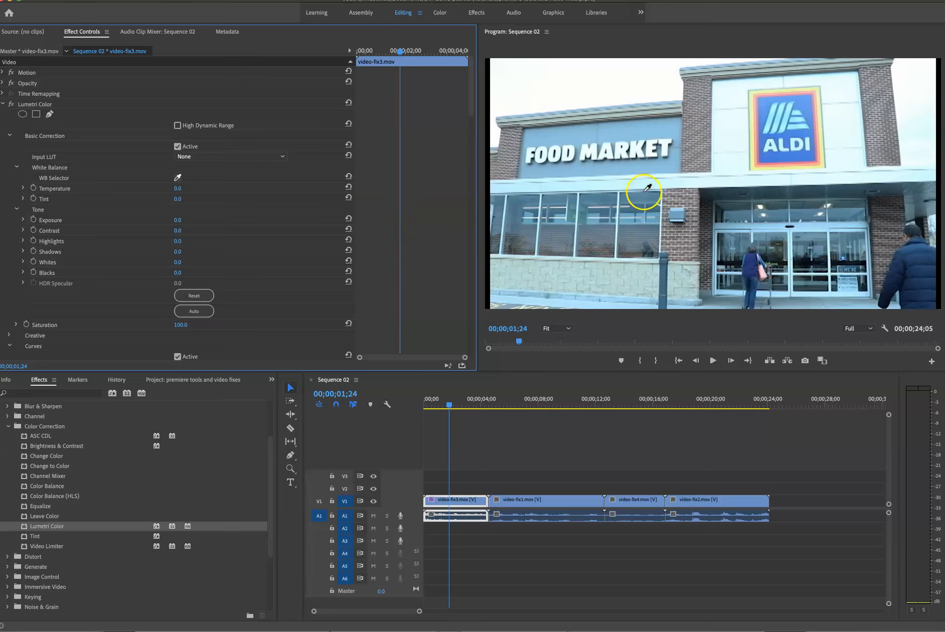
left_click(772, 224)
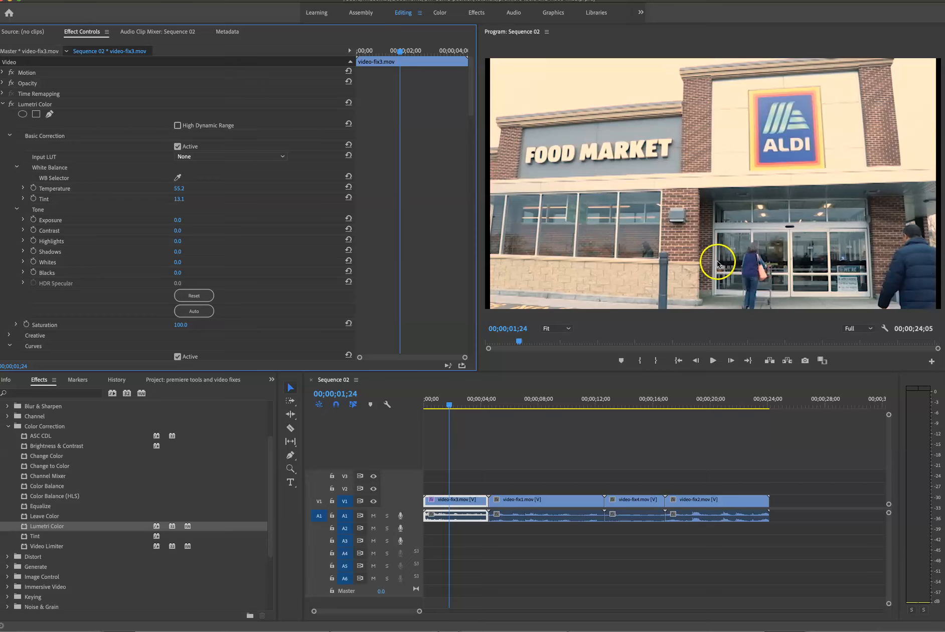
left_click(348, 177)
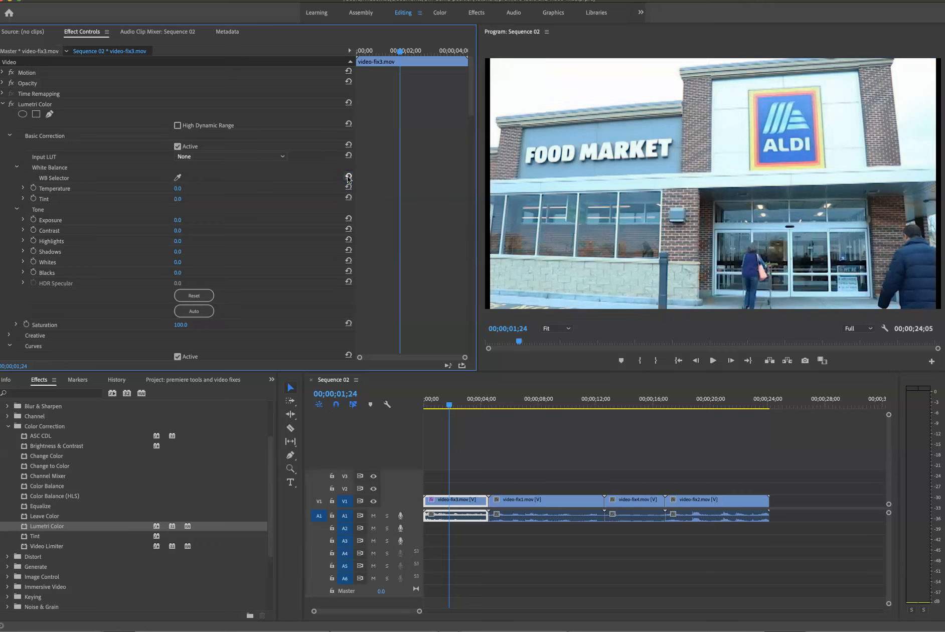
White-balance video-fix3.mov by sampling the grey wall just below the FOOD MARKET sign with the WB Selector.
left_click(186, 177)
left_click(177, 177)
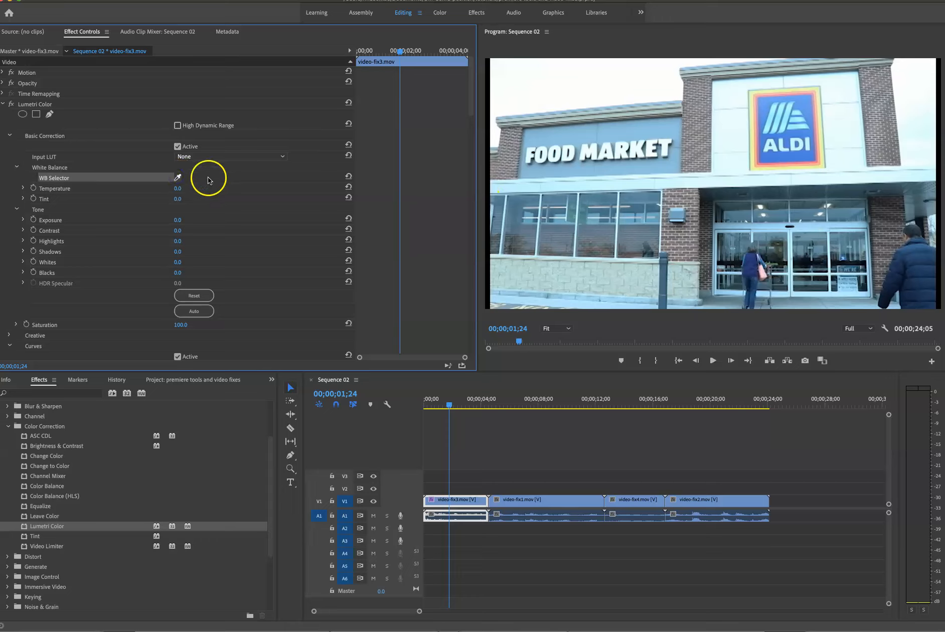
left_click(178, 178)
left_click(557, 171)
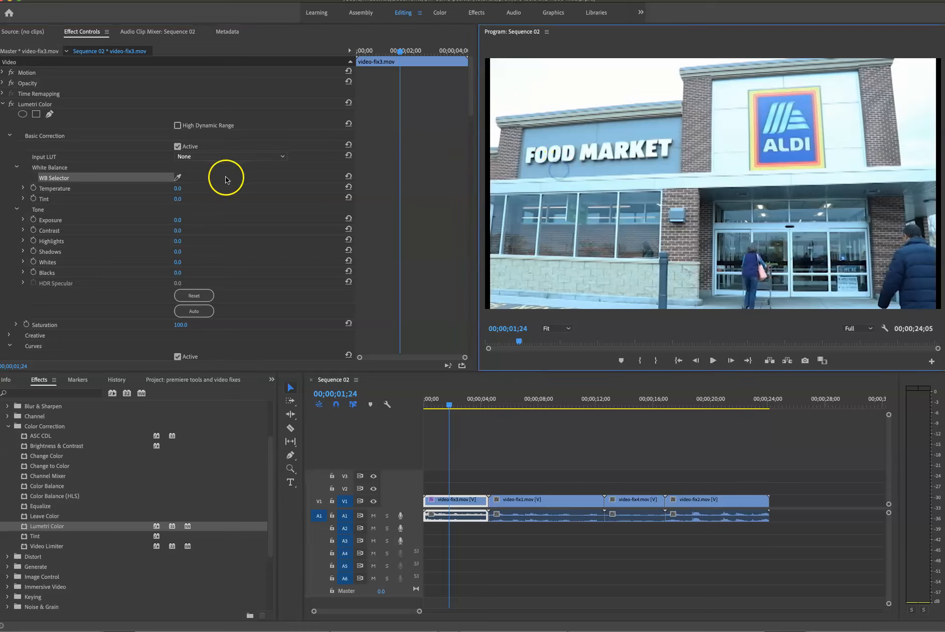
left_click(178, 179)
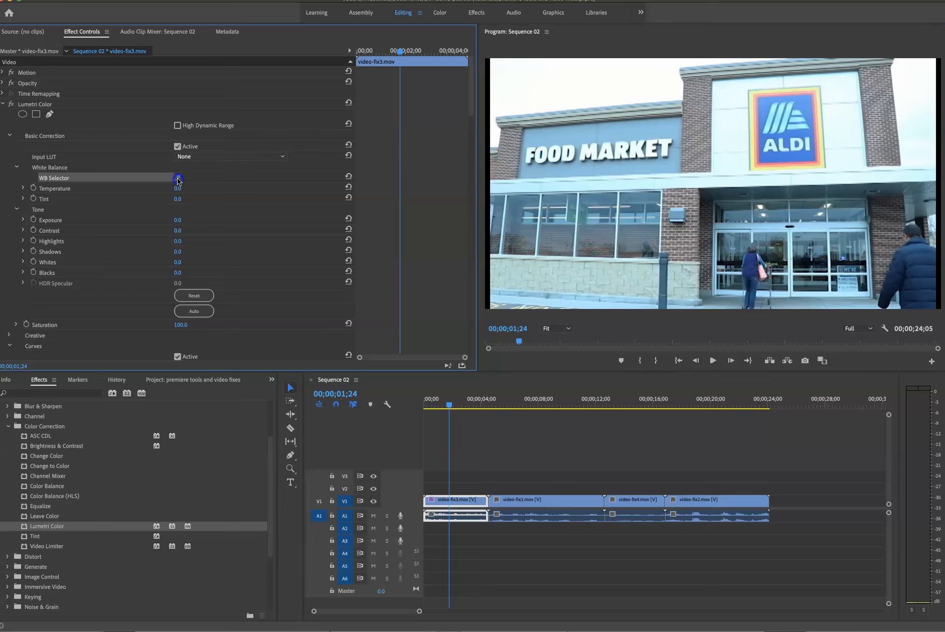
left_click(192, 179)
left_click(175, 175)
left_click(178, 178)
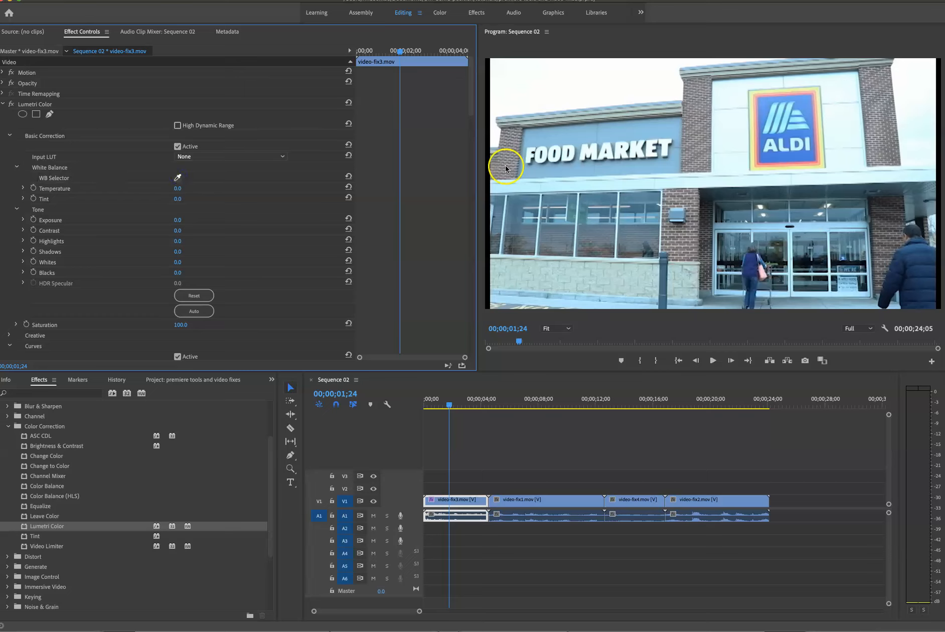
left_click(539, 170)
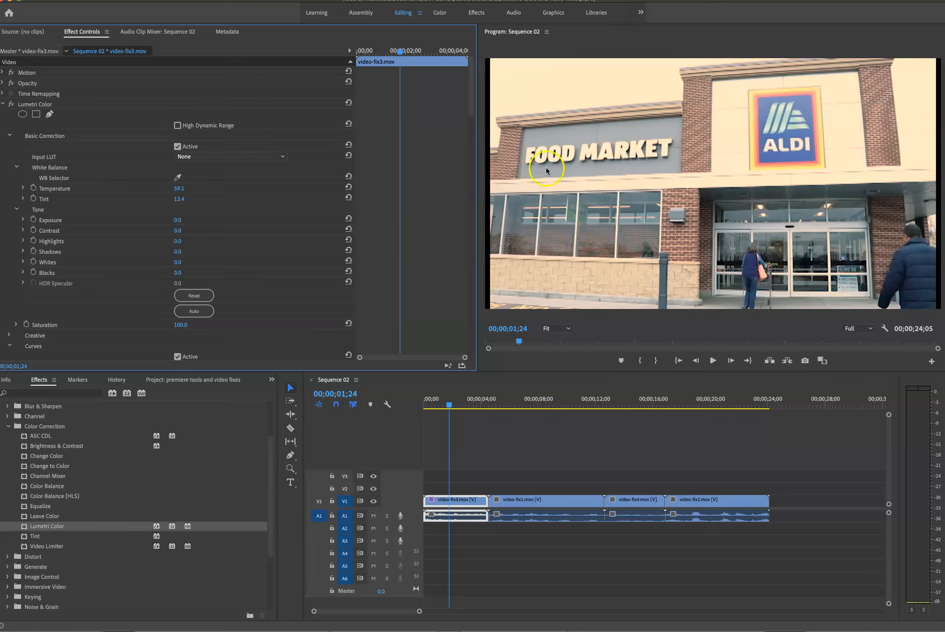
Move the playhead to 00;00;07;18 and apply the Lumetri Color effect to the video-fix1.mov clip.
left_click(533, 398)
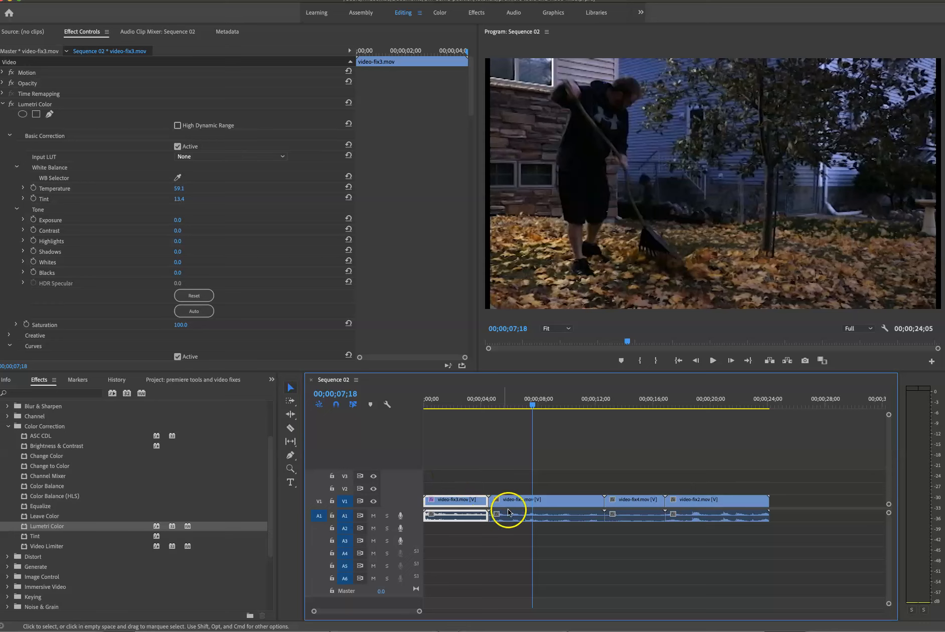
left_click(546, 505)
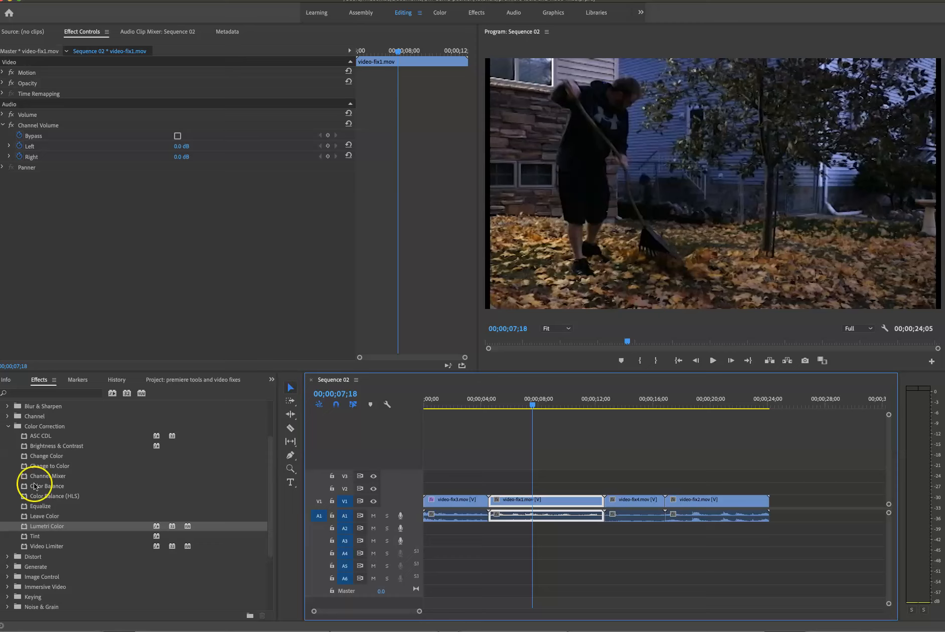
left_click_drag(38, 527, 513, 500)
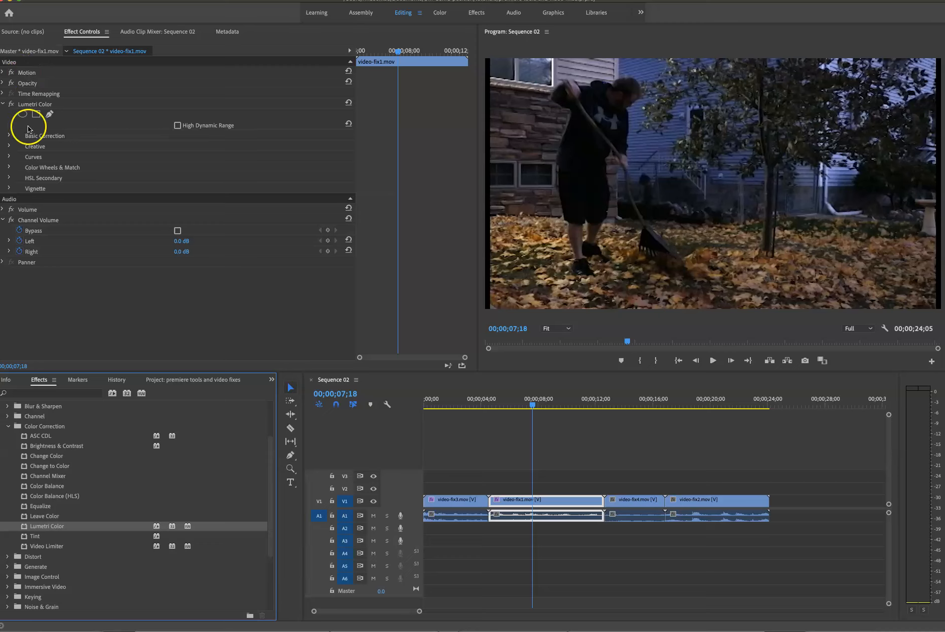
Brighten video-fix1.mov by raising one lower-midtone point on the white RGB curve well above the diagonal, and play the clip to check it.
left_click(8, 160)
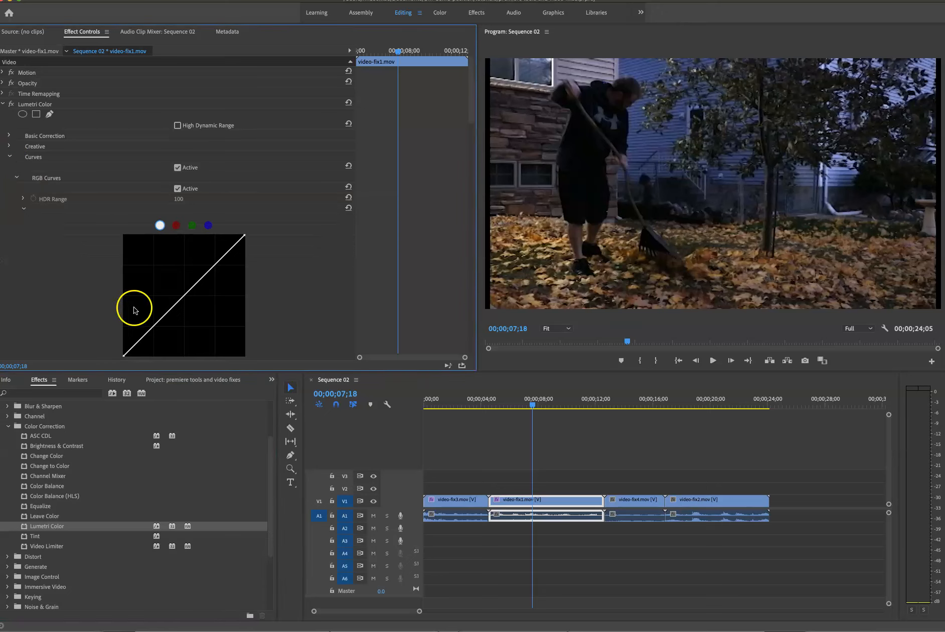
mouse_move(171, 302)
left_mouse_down()
mouse_move(182, 290)
mouse_move(168, 284)
left_mouse_up()
left_click(284, 332)
key("space")
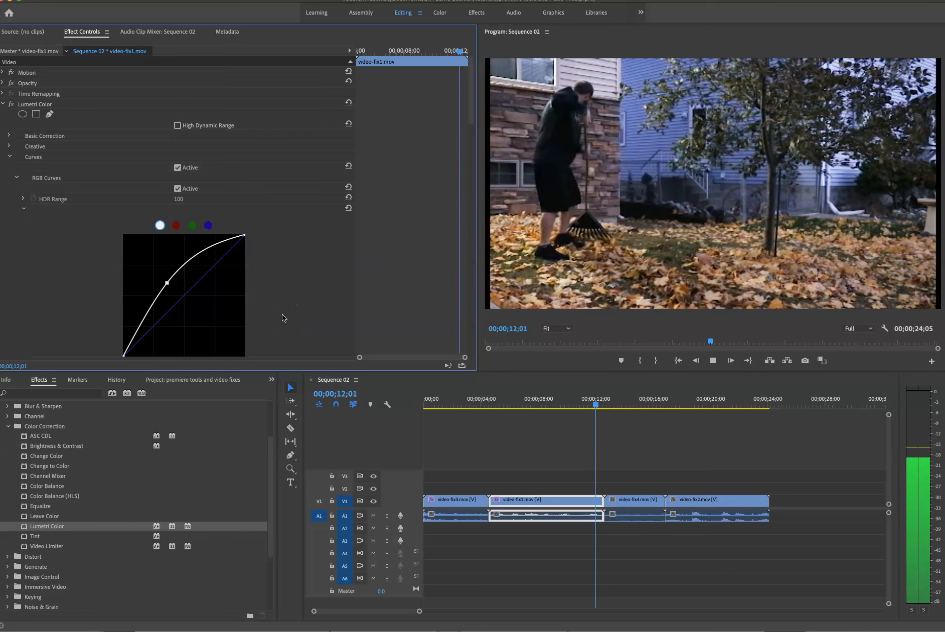
key("space")
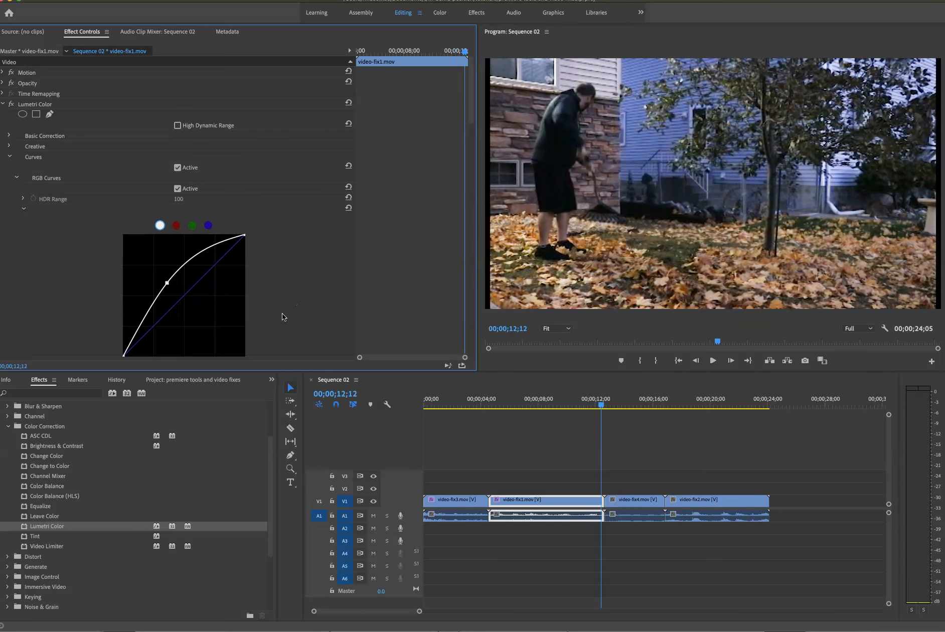
Move the playhead to 00;00;14;29 and apply the Lumetri Color effect to the video-fix4.mov clip.
left_click(638, 402)
left_click(631, 506)
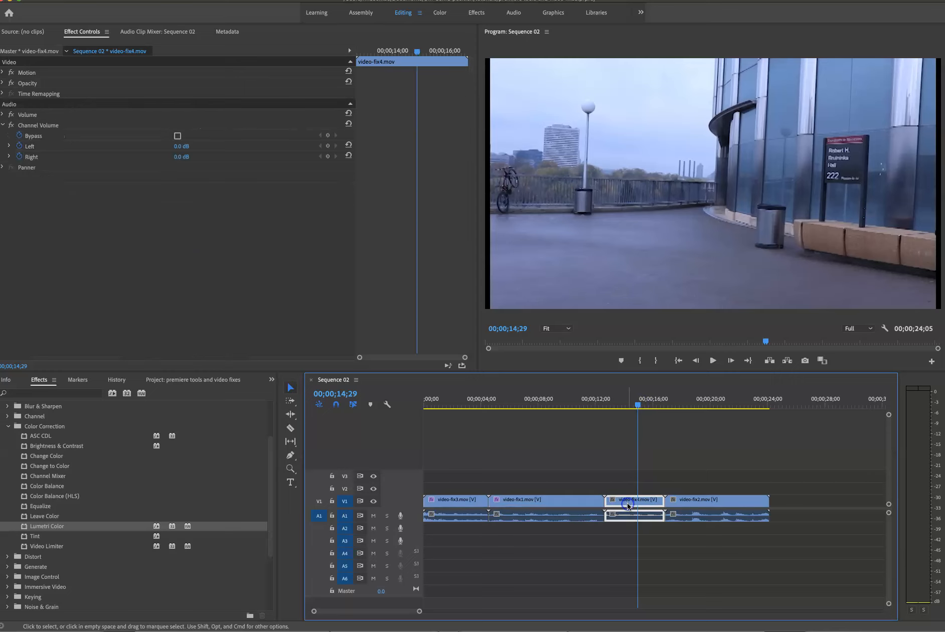
left_click(48, 529)
left_click_drag(477, 481, 623, 504)
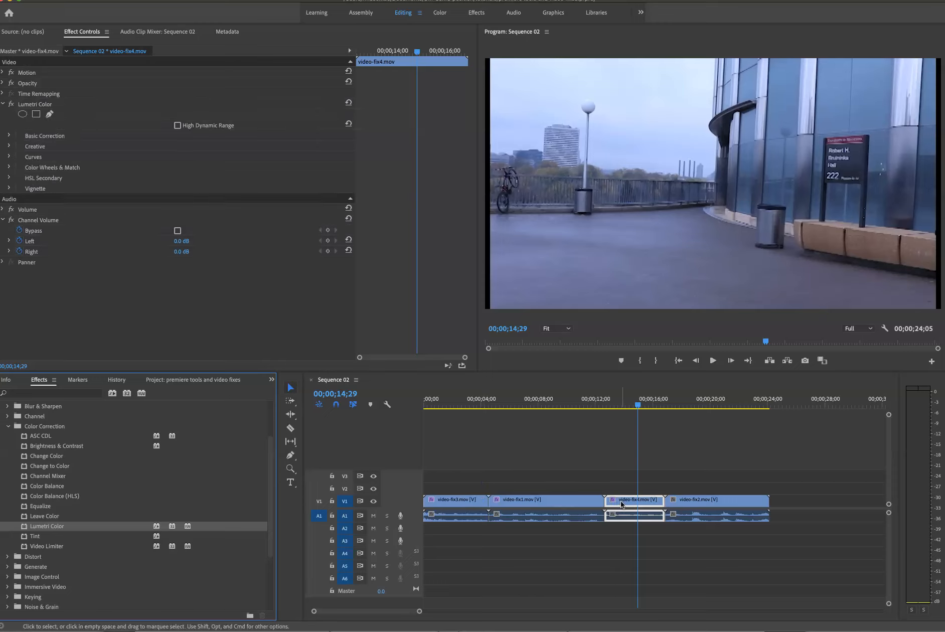
White-balance video-fix4.mov with the WB Selector by sampling the metal trash can, and resample from the black building sign.
left_click(9, 136)
left_click(178, 177)
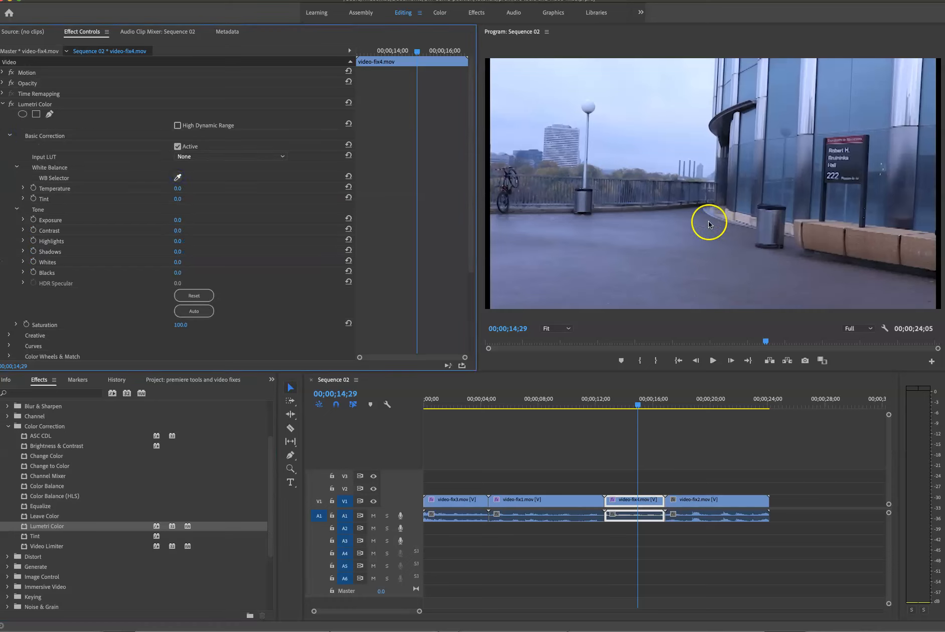
left_click(762, 220)
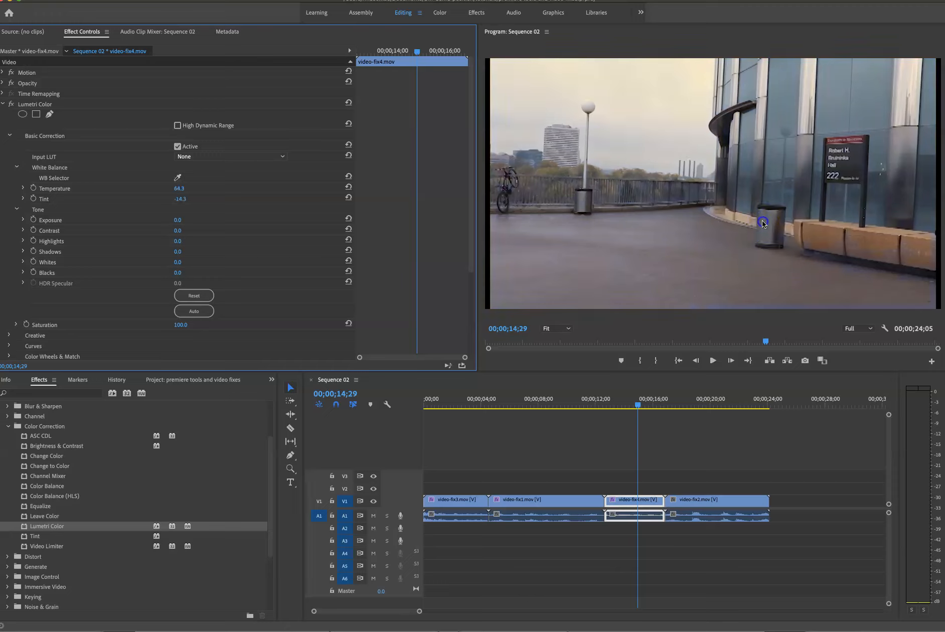
left_click(755, 156)
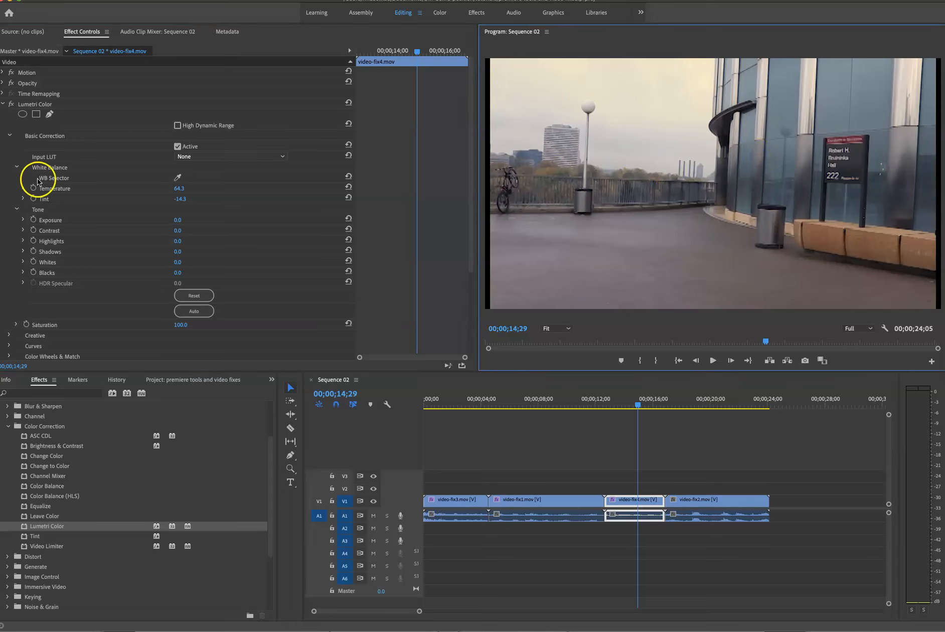
left_click(177, 177)
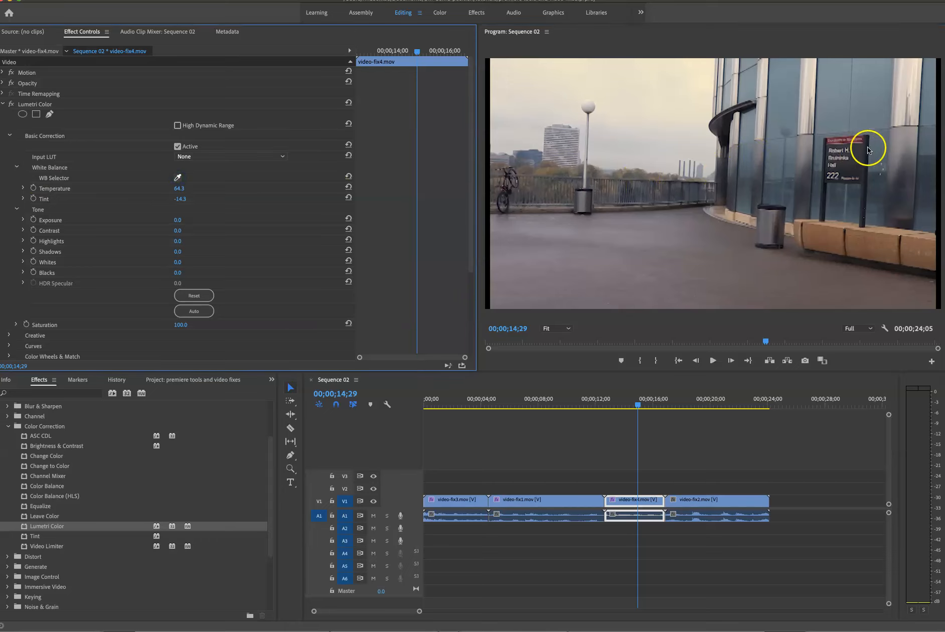
left_click(859, 167)
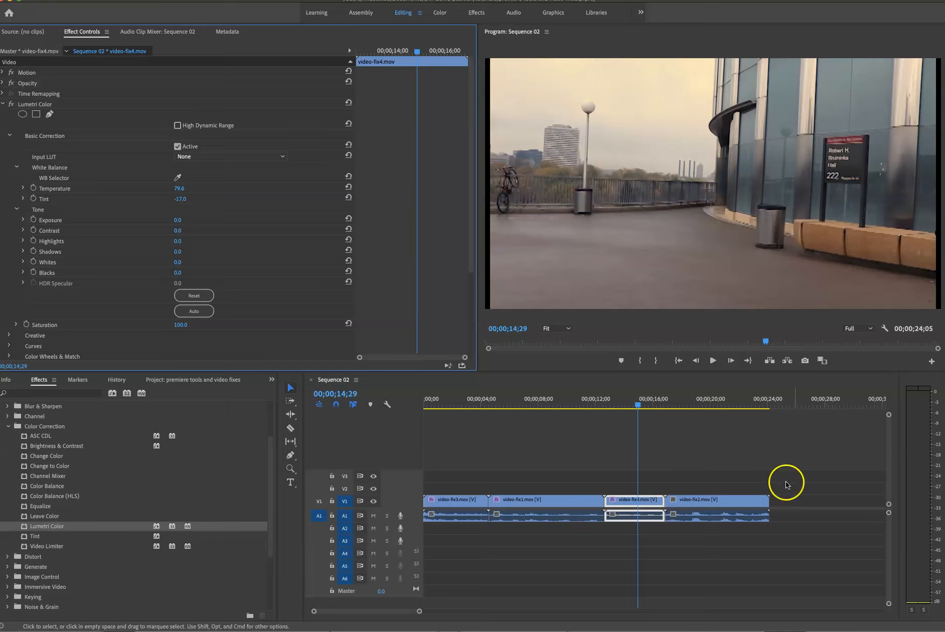
Select the video-fix2.mov clip and scrub from 00;00;21;04 back to 00;00;18;12 to inspect its exposure.
left_click(726, 403)
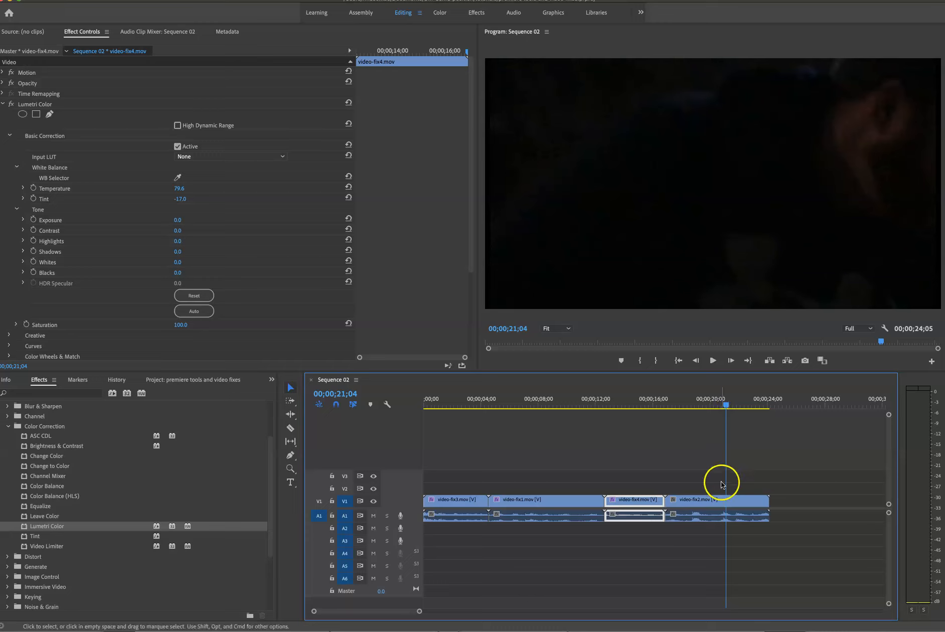
left_click(710, 501)
left_click_drag(725, 405, 688, 413)
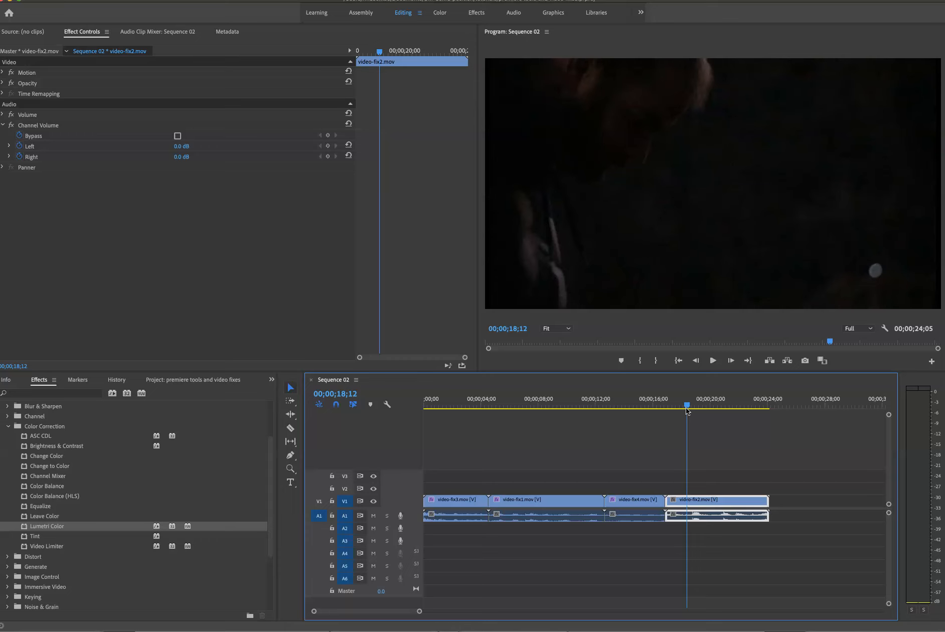
Move the playhead to 00;00;08;12 and copy the video-fix1.mov clip with its Lumetri Color correction.
left_click(544, 403)
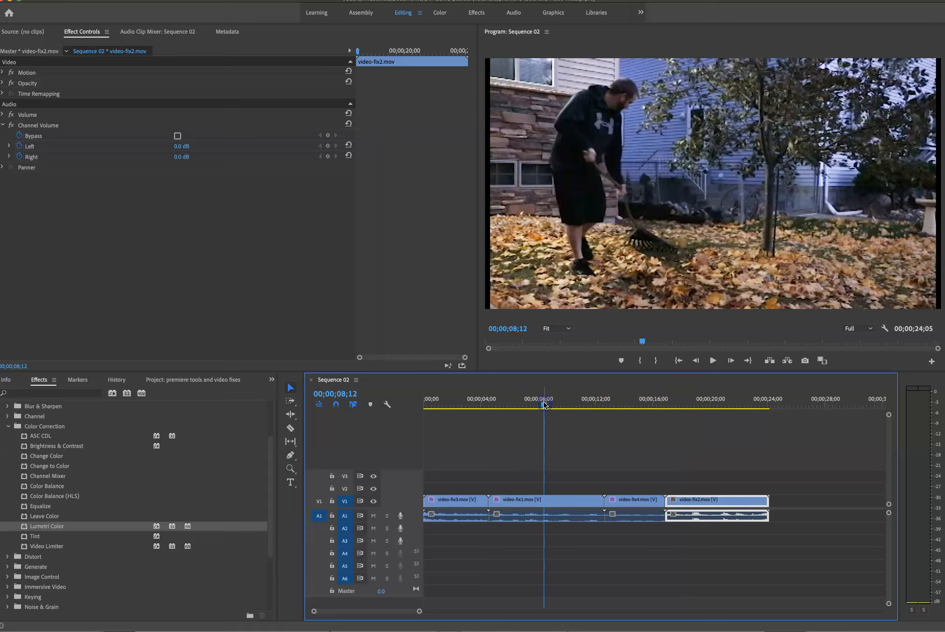
left_click(547, 501)
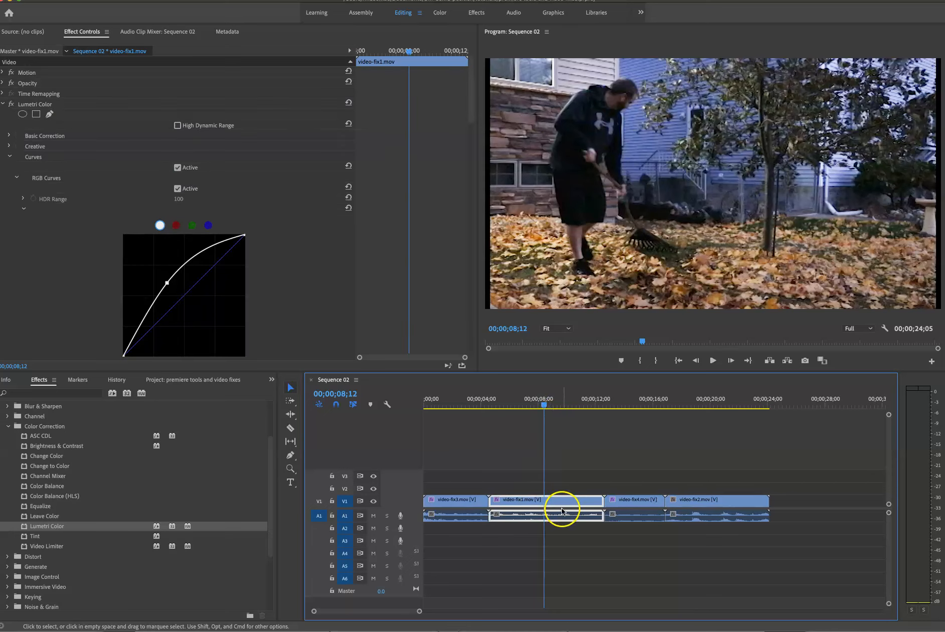
right_click(560, 504)
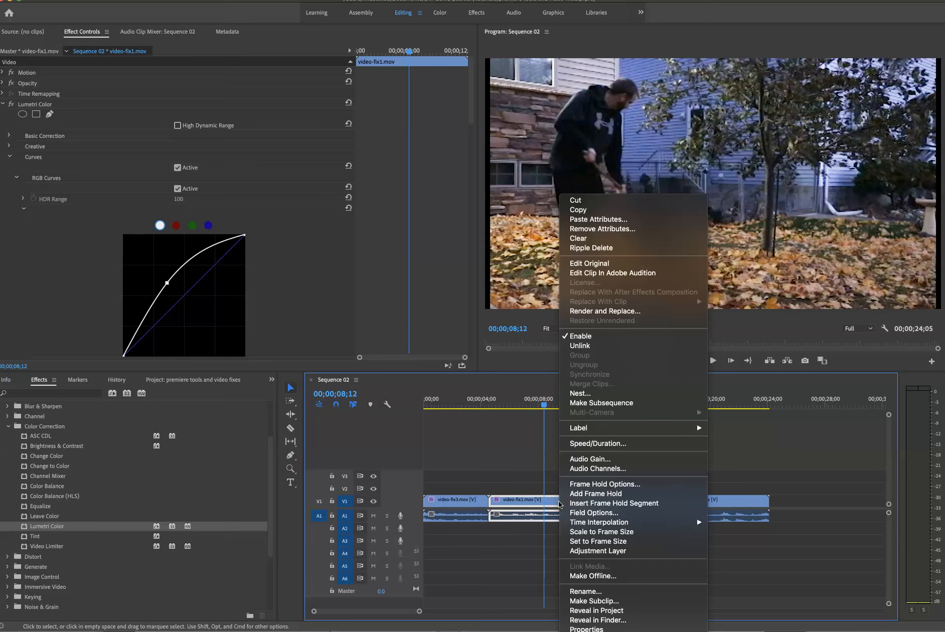
left_click(598, 213)
Paste only the Lumetri Color effect from the copied clip onto video-fix2.mov, excluding the Volume attribute.
left_click(716, 500)
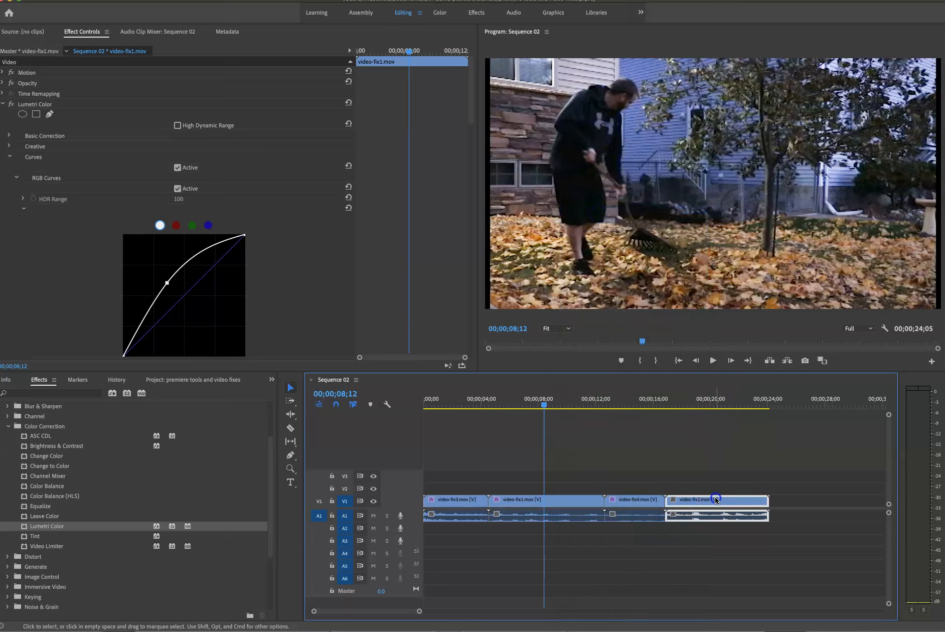
right_click(715, 499)
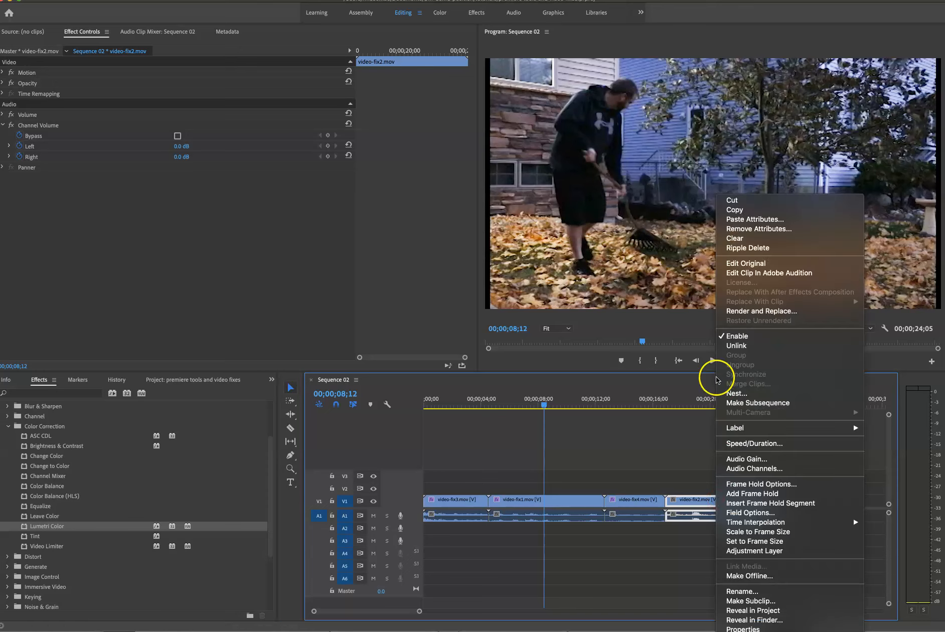
left_click(767, 219)
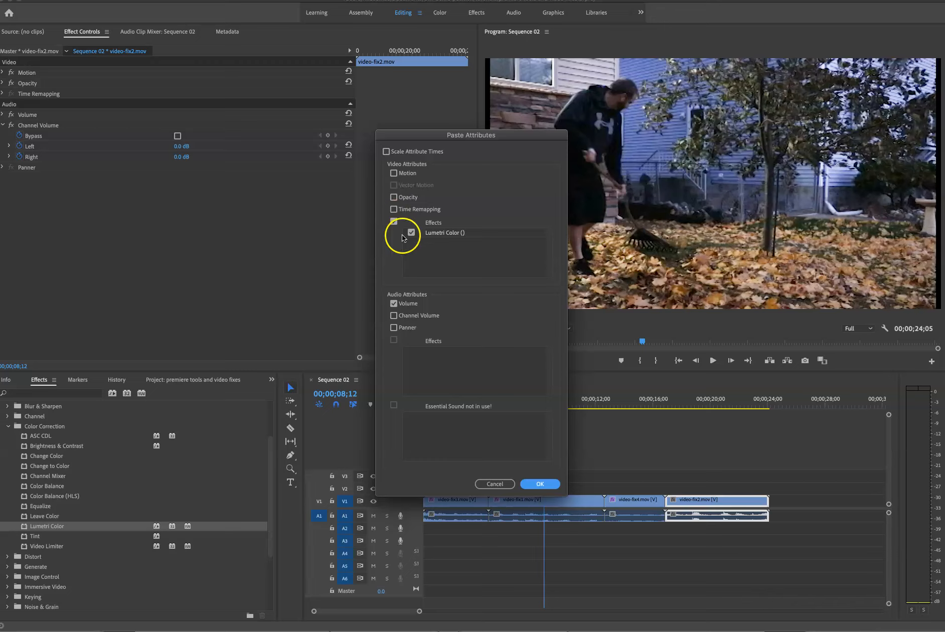
left_click(393, 303)
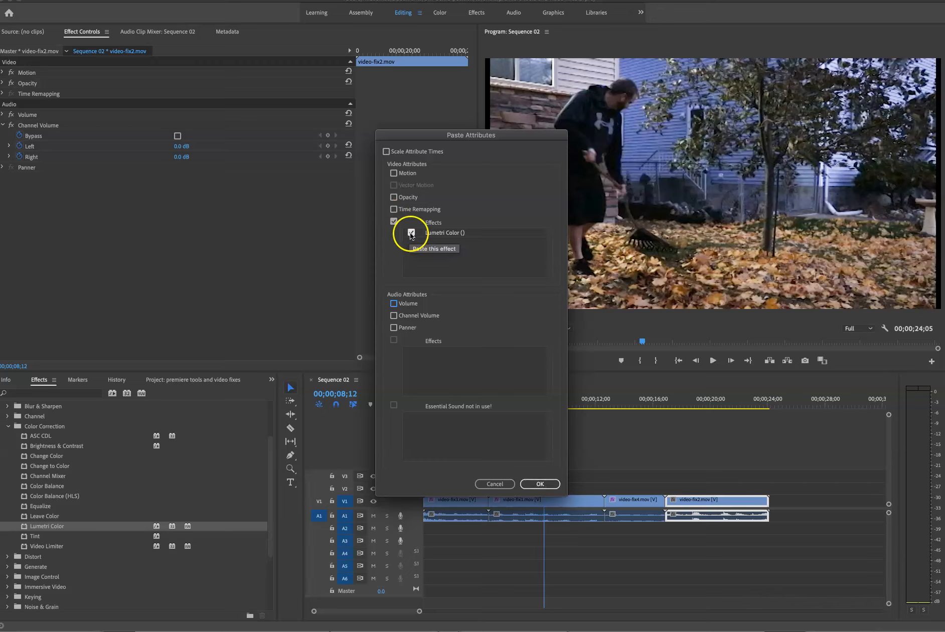
left_click(546, 484)
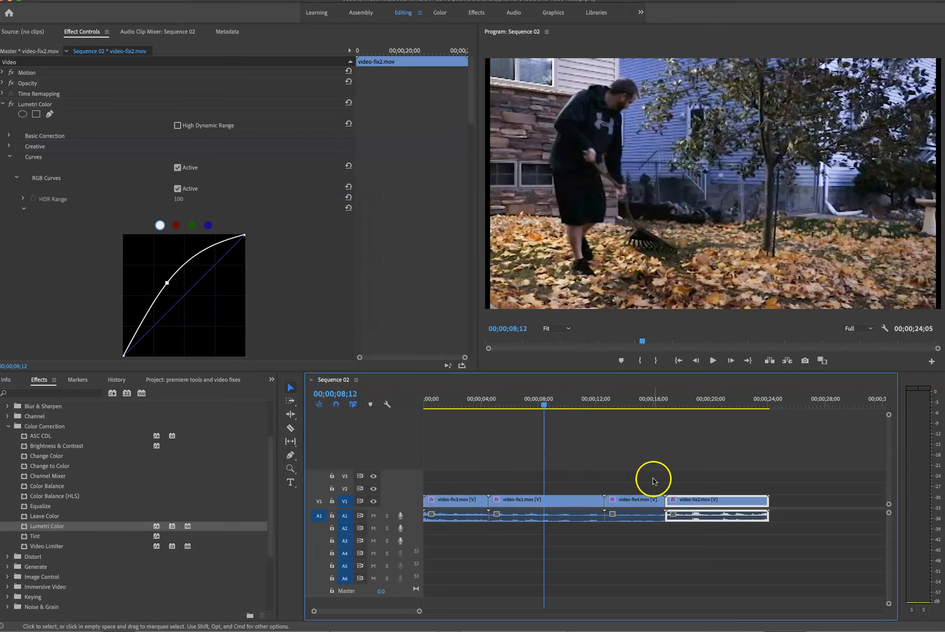
Scrub video-fix2.mov back to 00;00;18;09, select the clip and play it to check the pasted color correction.
left_click(725, 405)
left_click_drag(725, 405, 686, 406)
left_click(678, 415)
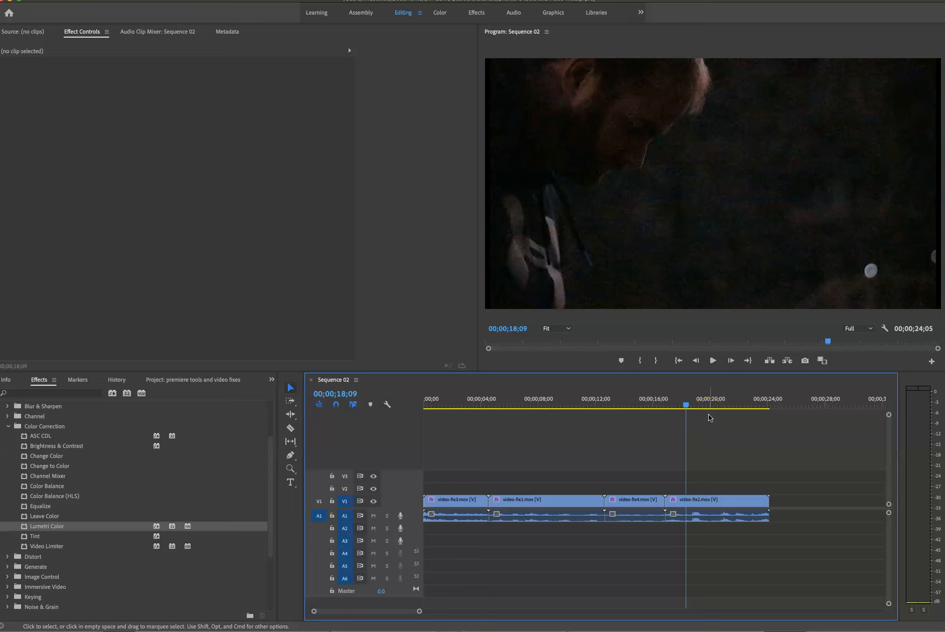
left_click(735, 503)
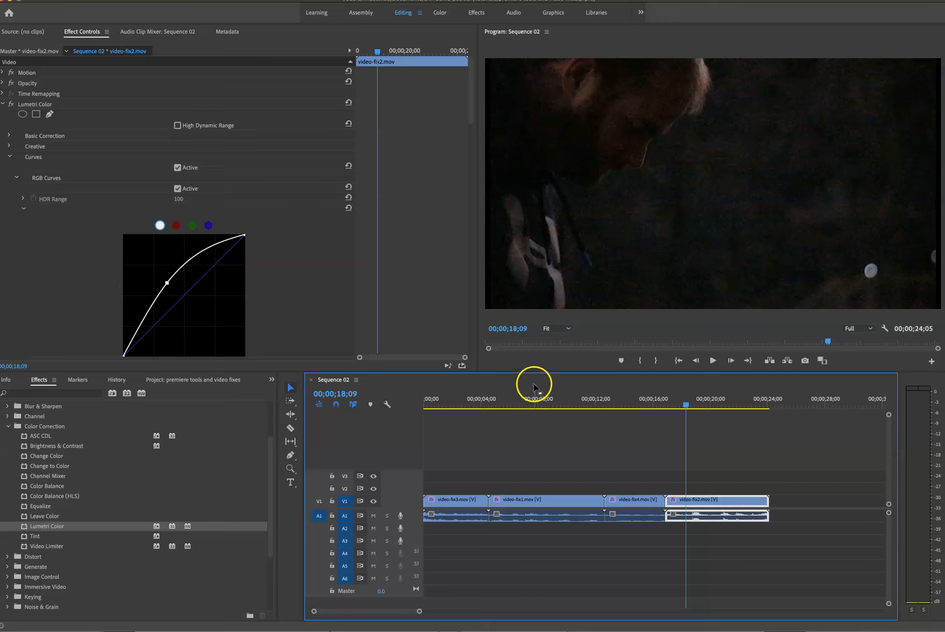
key("space")
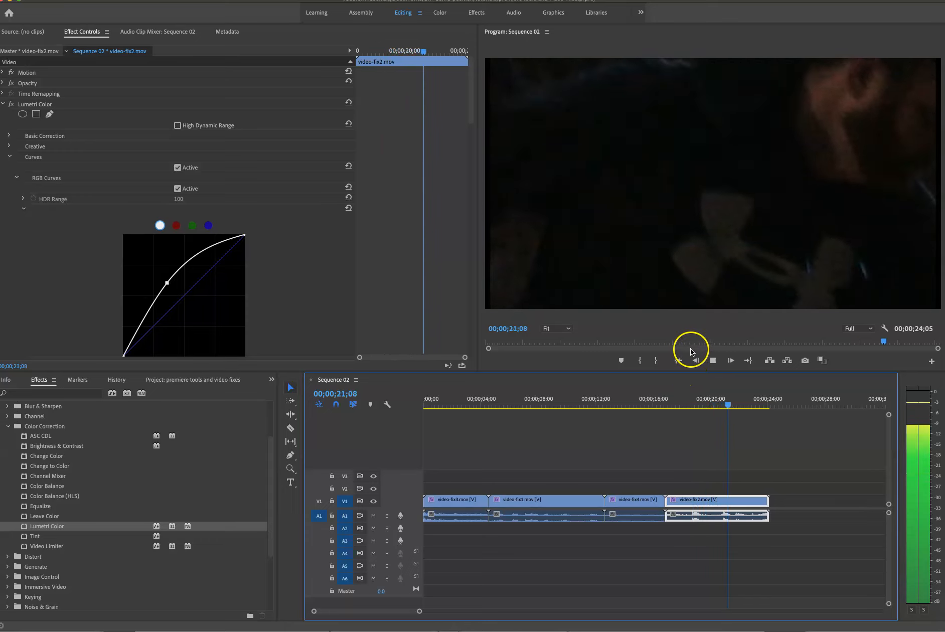
key("space")
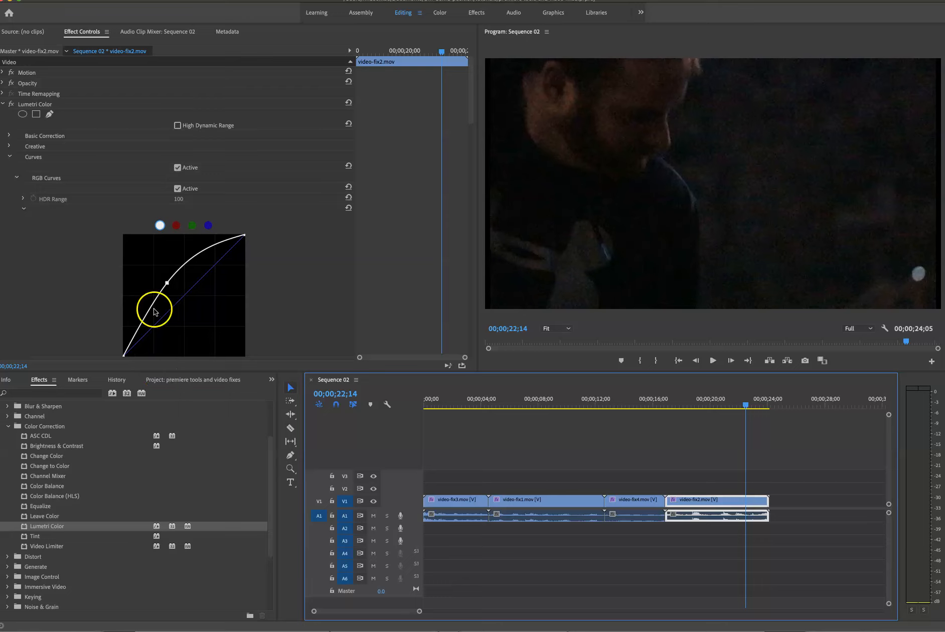
Brighten video-fix2.mov by making its white RGB curve steeper in the shadows, and play the clip from its beginning to check it.
left_click_drag(167, 283, 154, 281)
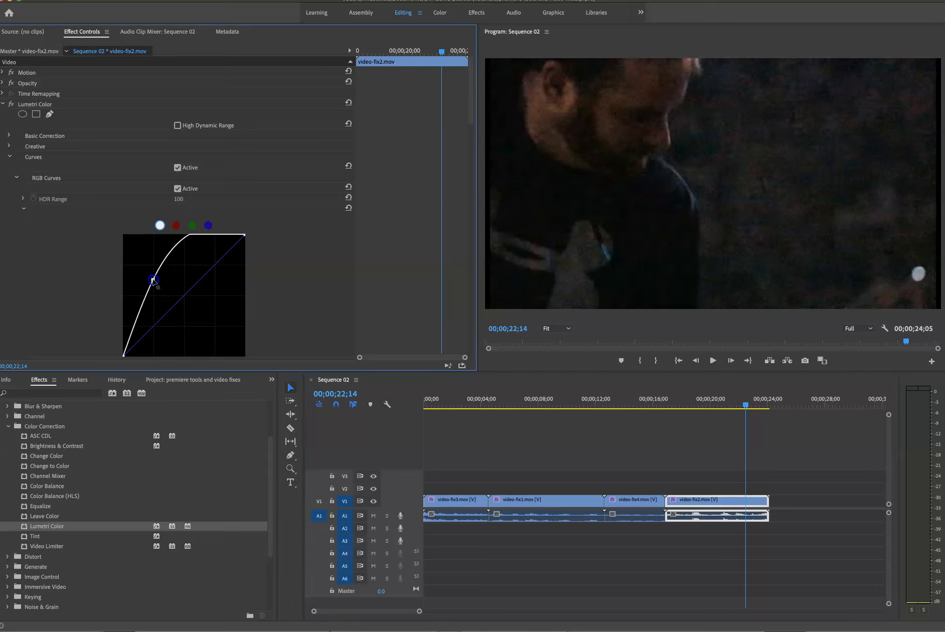
left_click(680, 400)
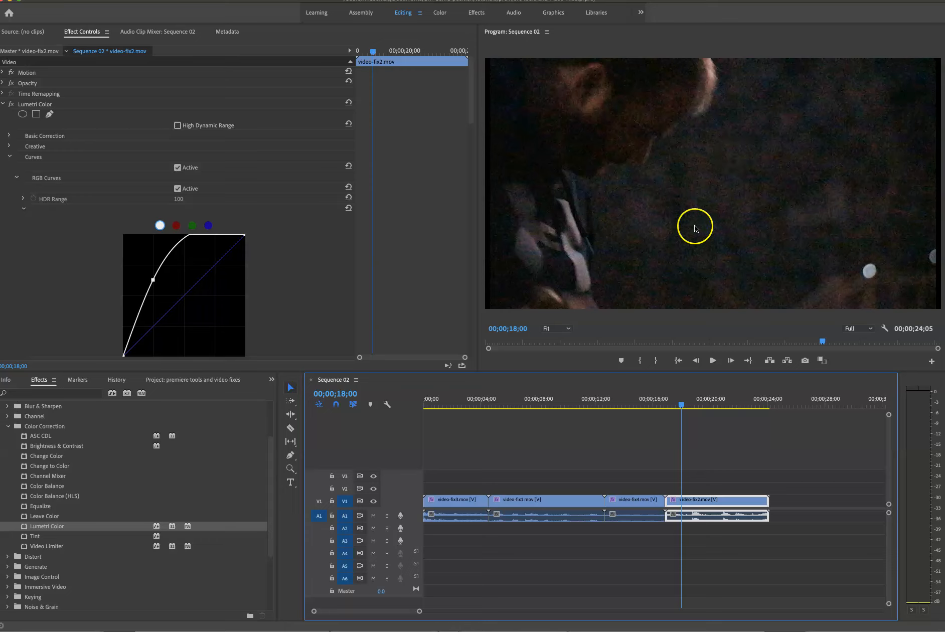
key("space")
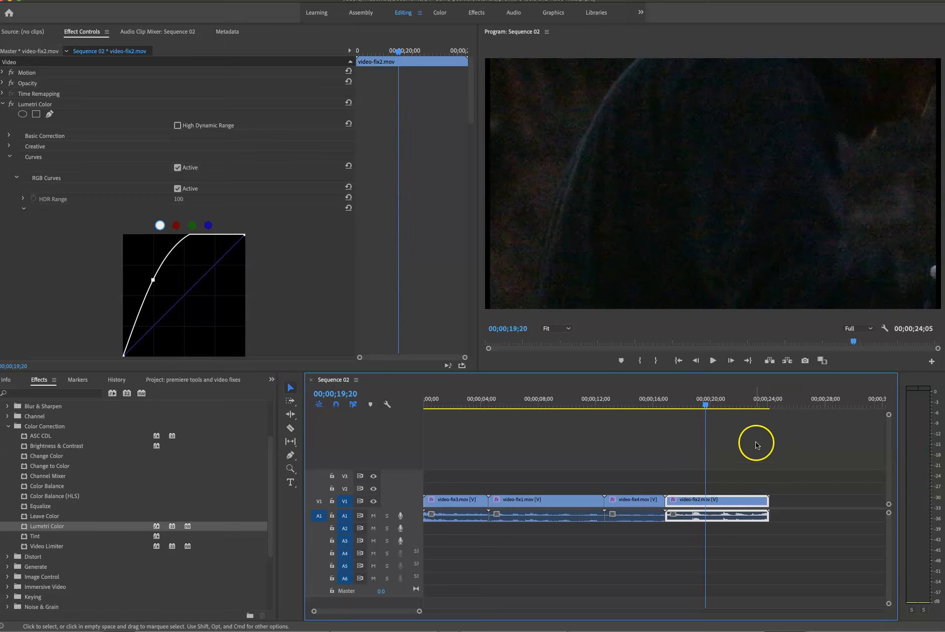
left_click(703, 406)
left_click_drag(705, 408, 680, 407)
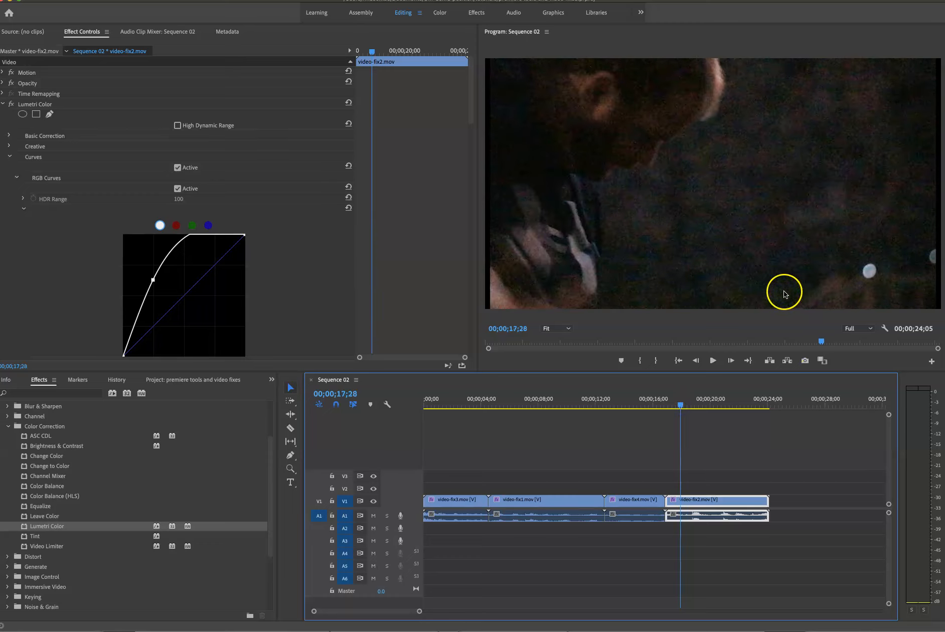
key("space")
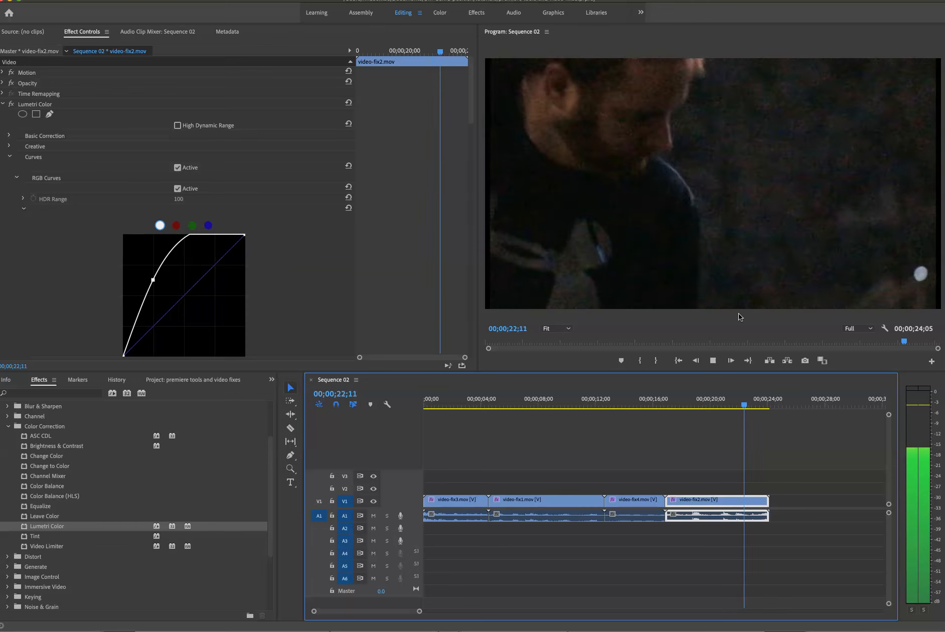
key("space")
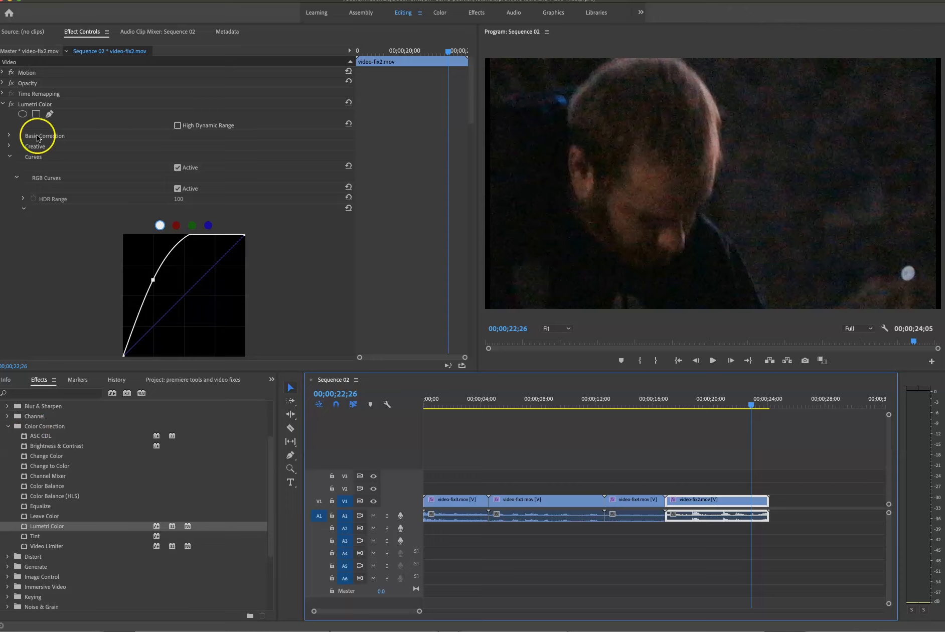
Set the Shadows in the Basic Correction of video-fix2.mov to 45.0 and play the clip to check it.
left_click(9, 137)
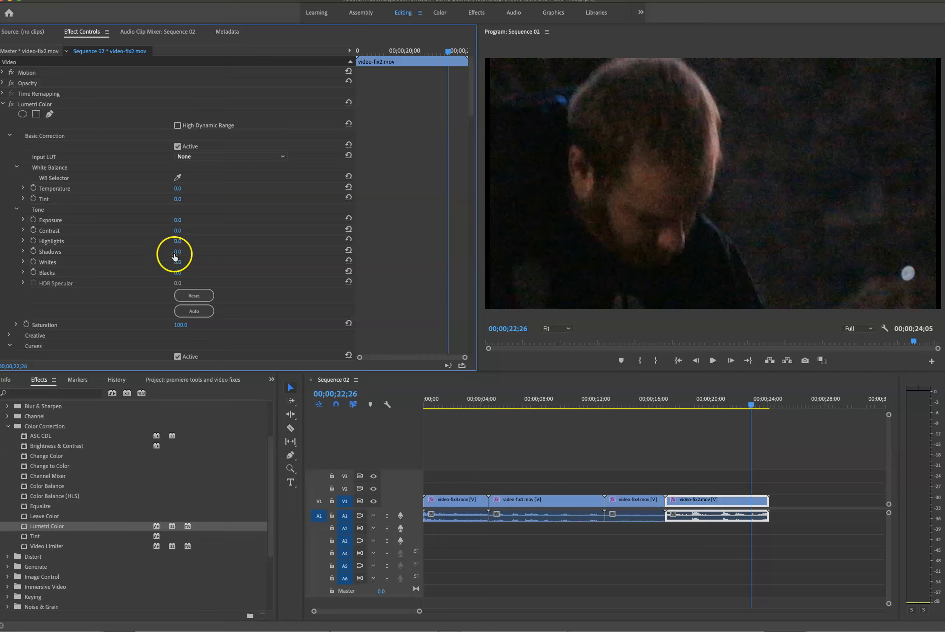
left_click_drag(176, 253, 187, 252)
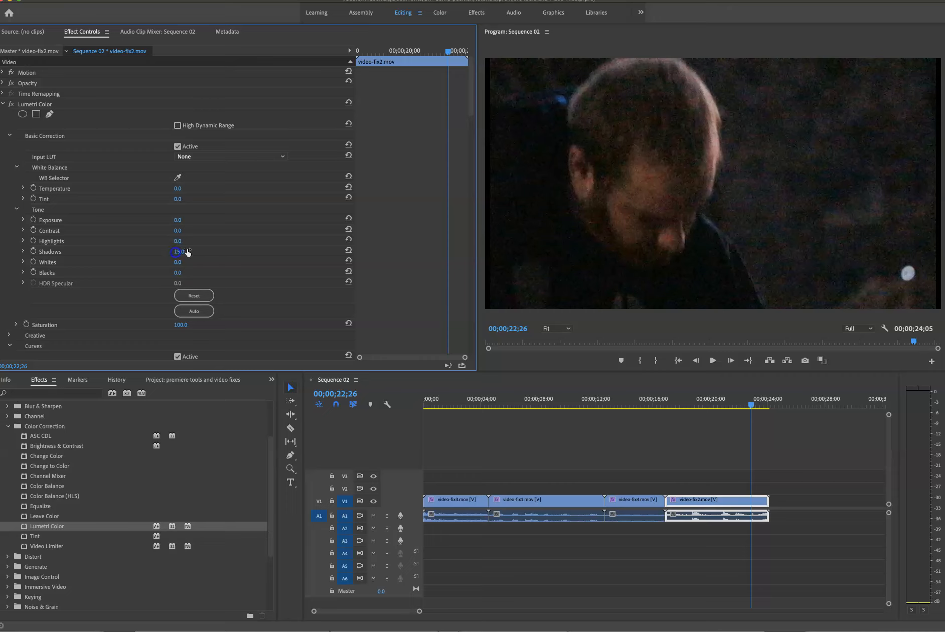
left_click(179, 252)
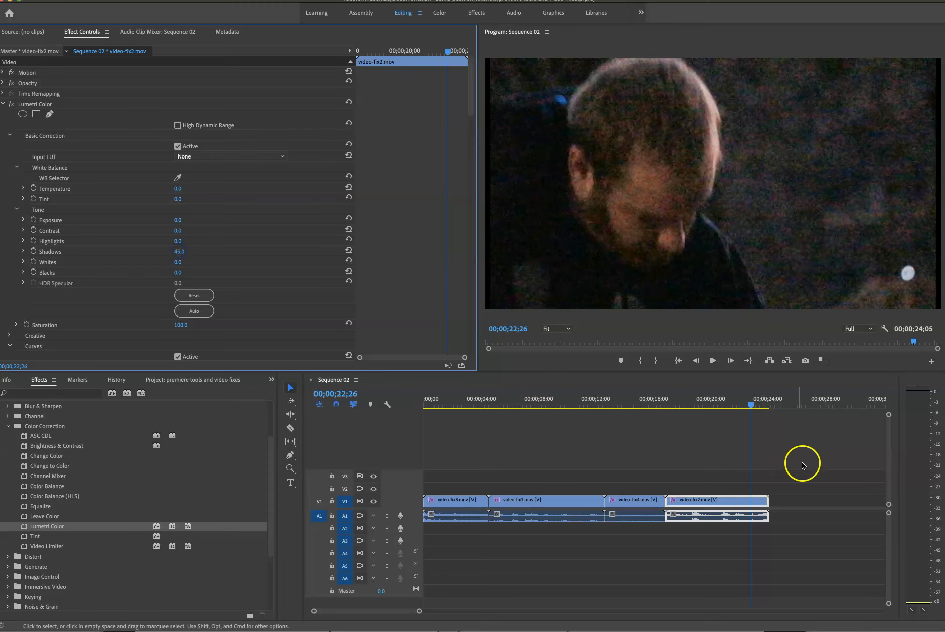
left_click(709, 401)
key("space")
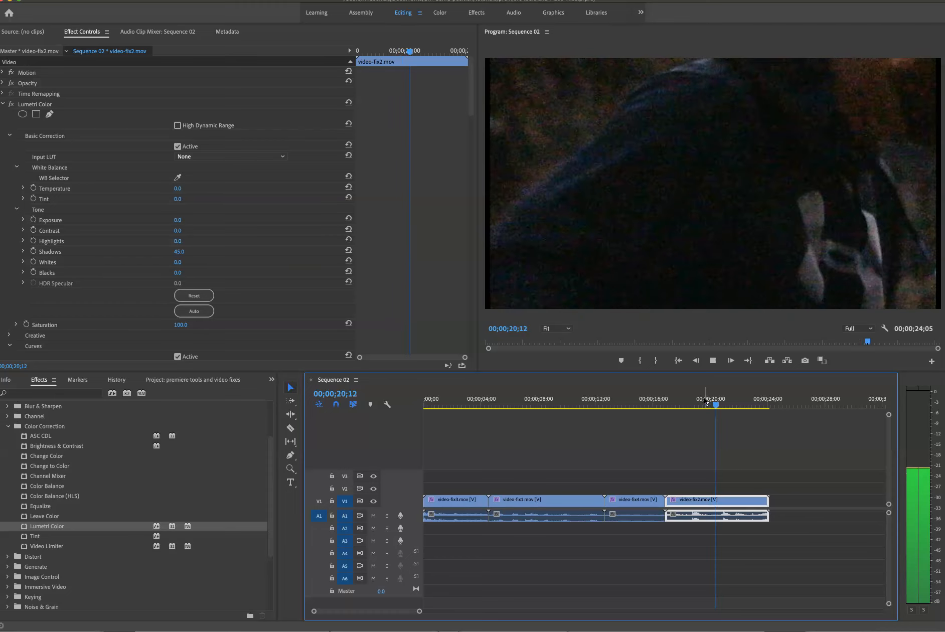
left_click(404, 324)
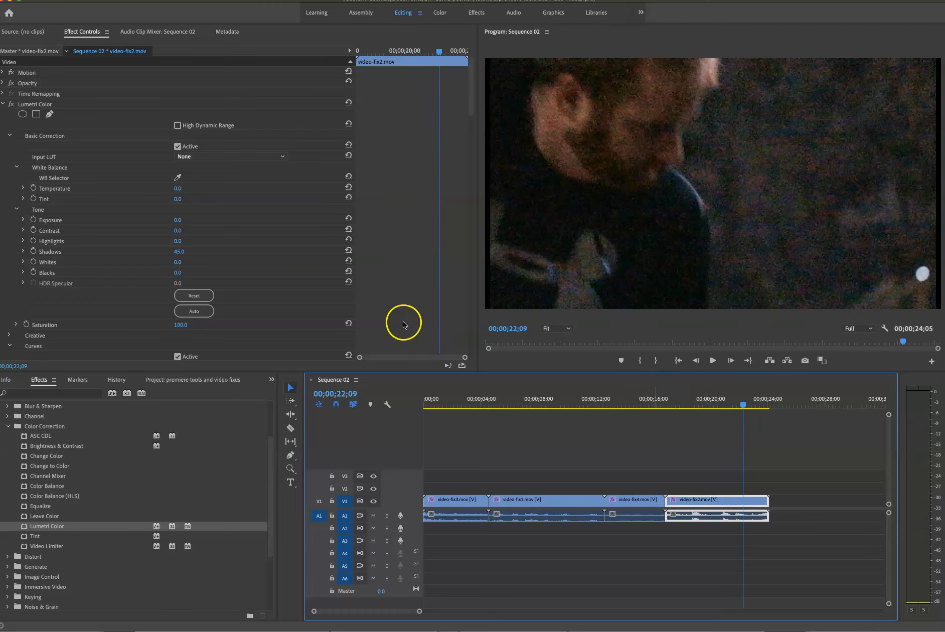